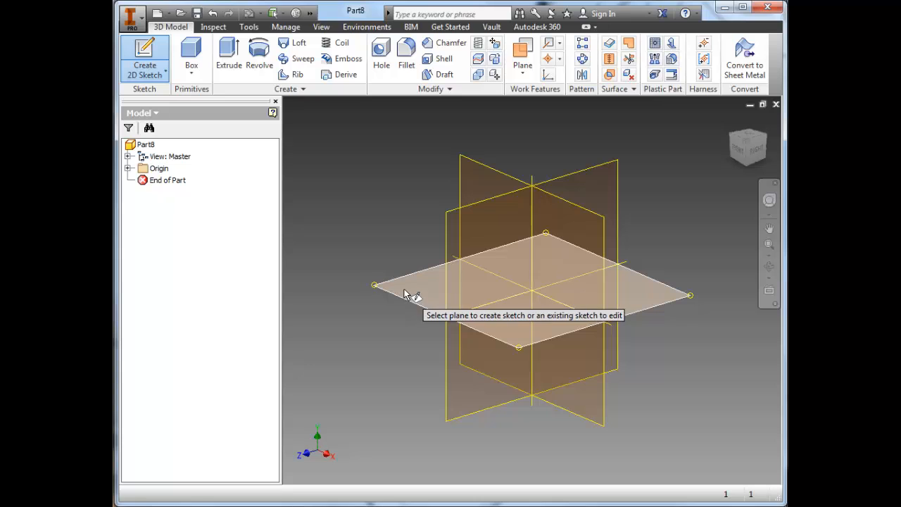
- Start a sketch on the horizontal XZ plane, sketch a horizontal line about 0.4 in long through the origin and fix it in place
left_click(404, 295)
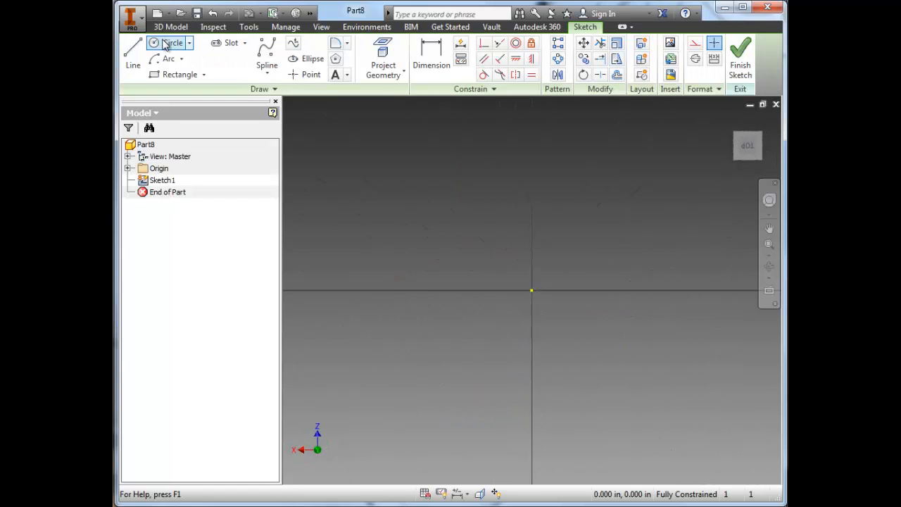
left_click(479, 290)
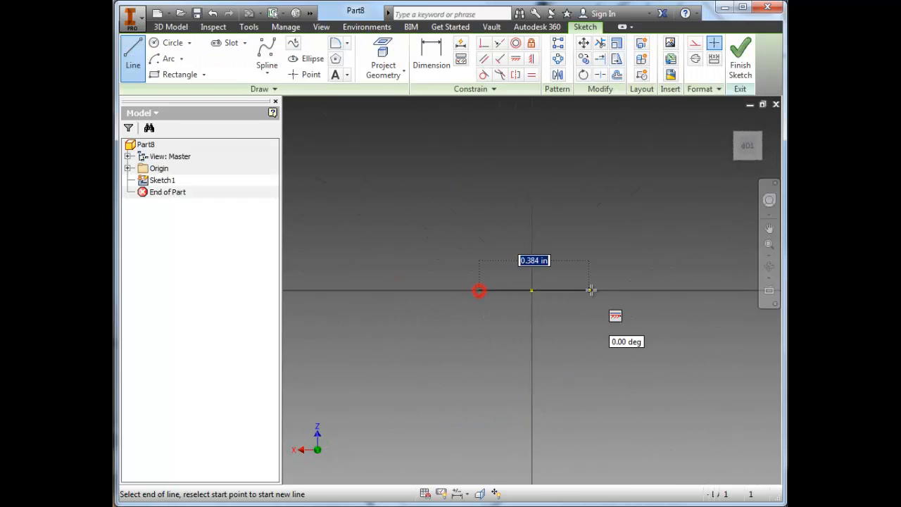
left_click(597, 290)
key("Escape")
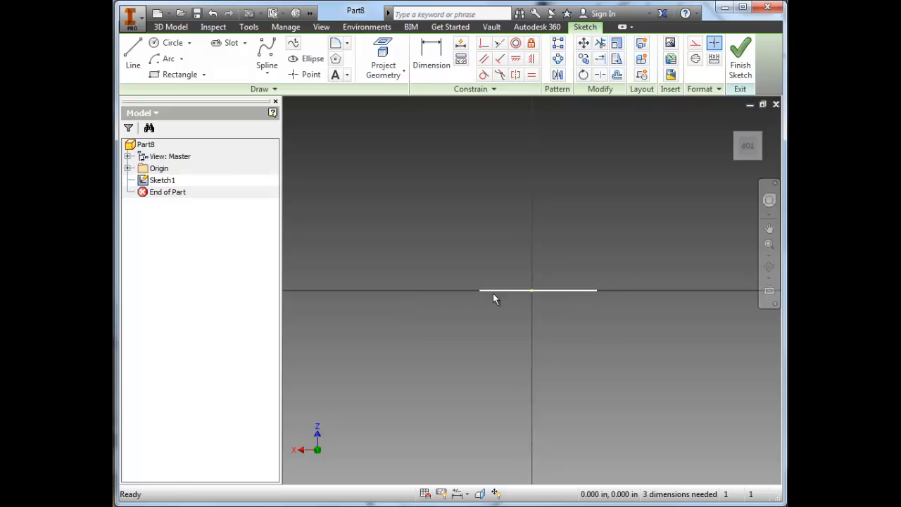
left_click(533, 45)
left_click(547, 288)
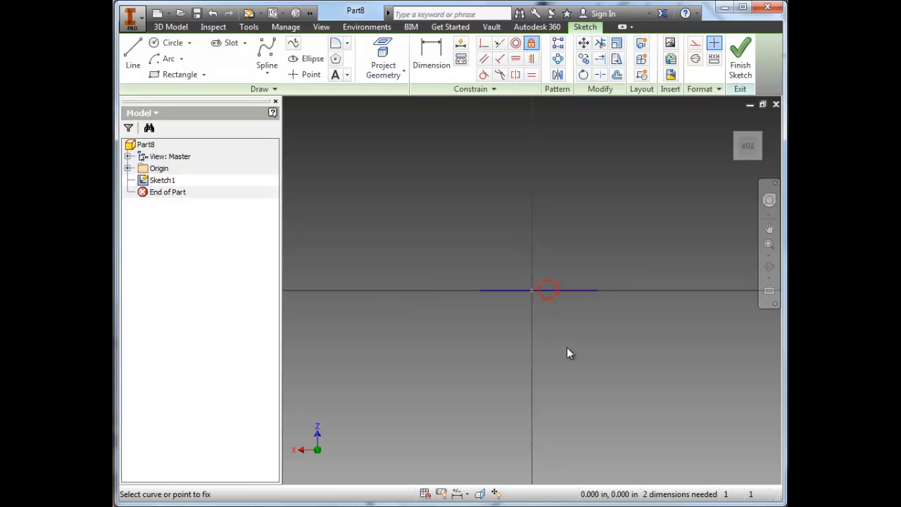
- Sketch a closed C-shaped profile above the fixed line, about 0.3 in wide, with a taller upper flange and a short lower flange
middle_click_drag(567, 347, 541, 396)
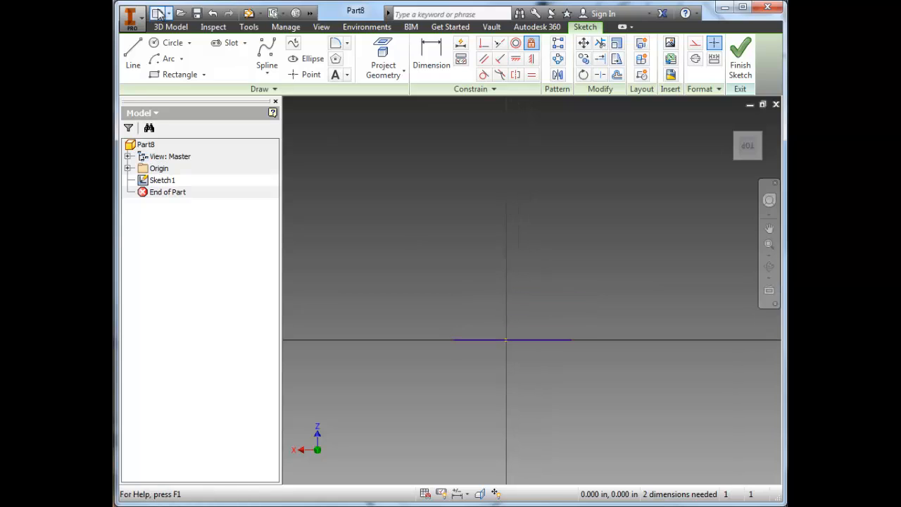
left_click(133, 56)
left_click(471, 291)
left_click(557, 290)
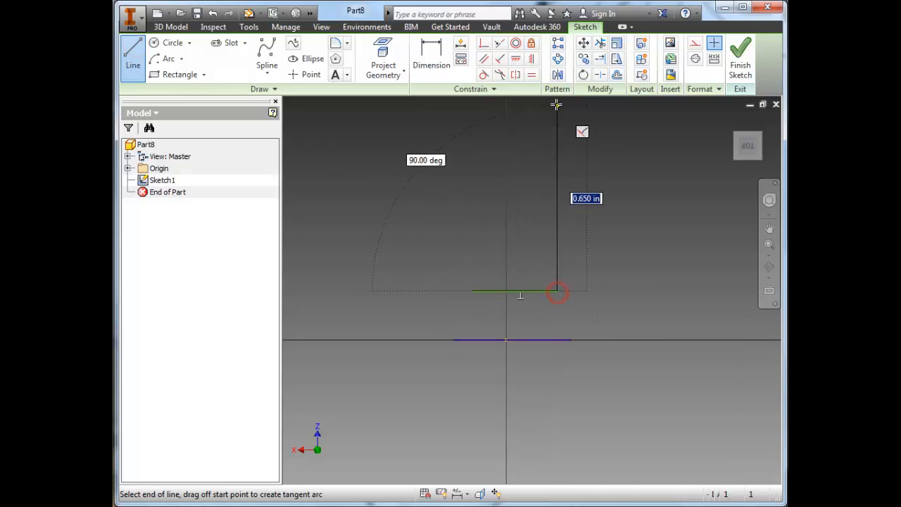
middle_click_drag(558, 140, 559, 234)
left_click(561, 129)
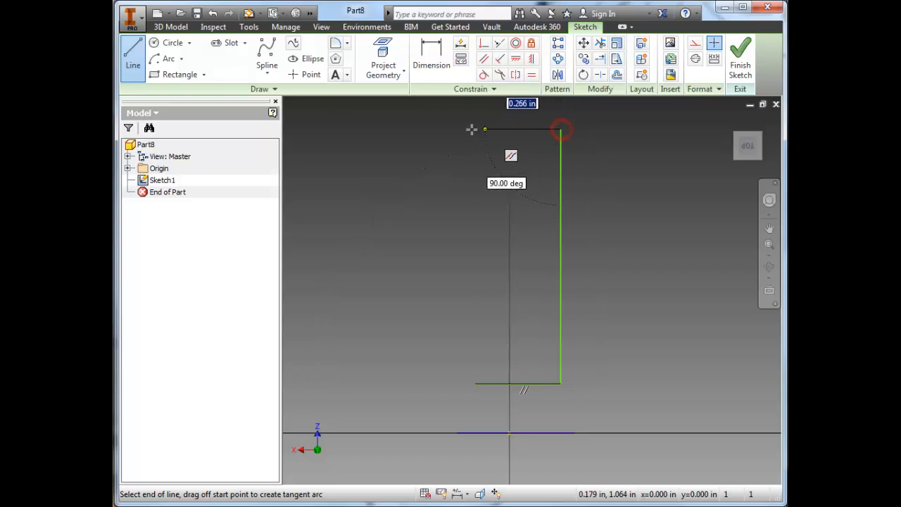
left_click(474, 129)
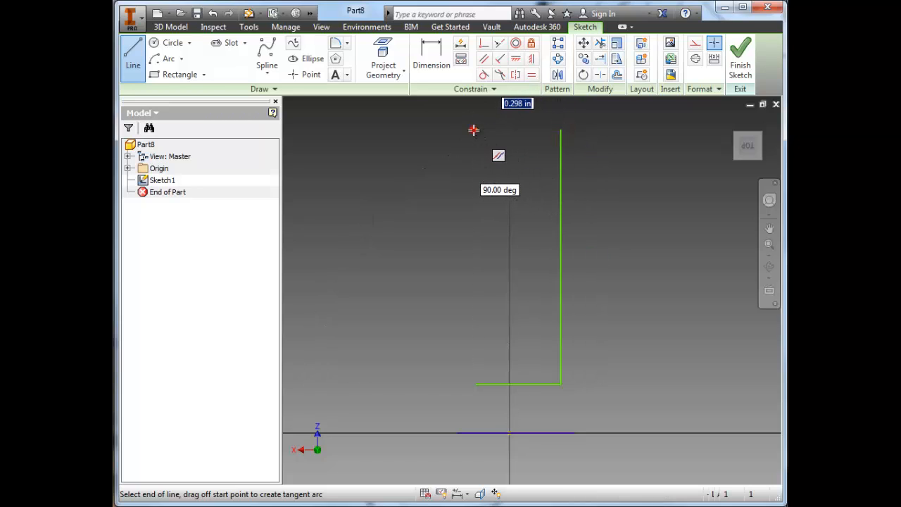
left_click(476, 204)
left_click(529, 203)
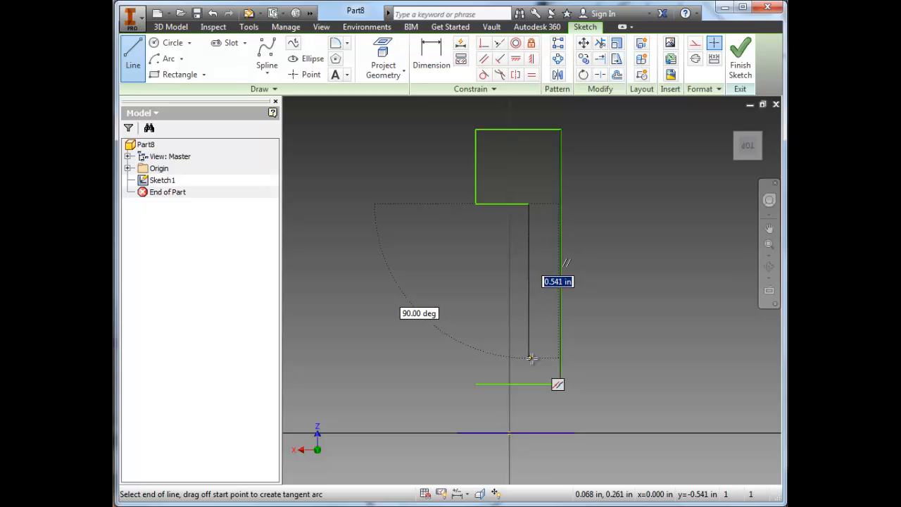
left_click(530, 357)
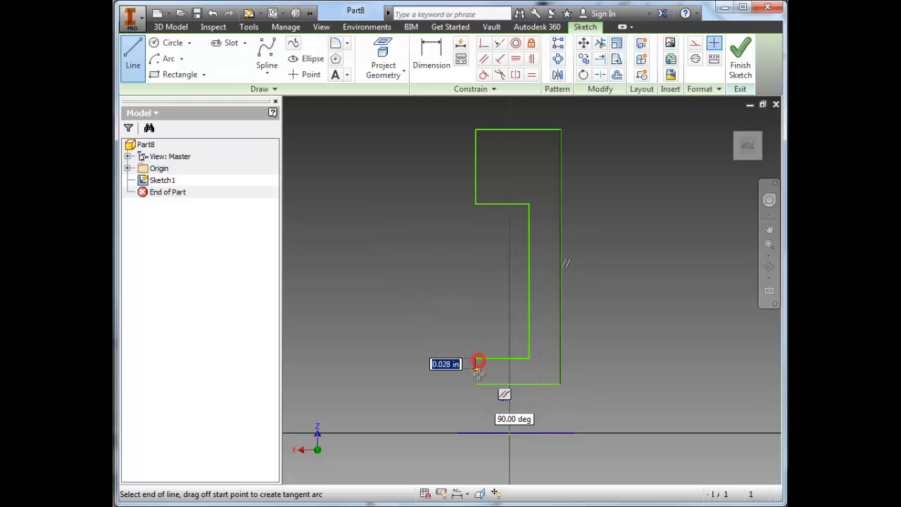
left_click(476, 358)
left_click(477, 384)
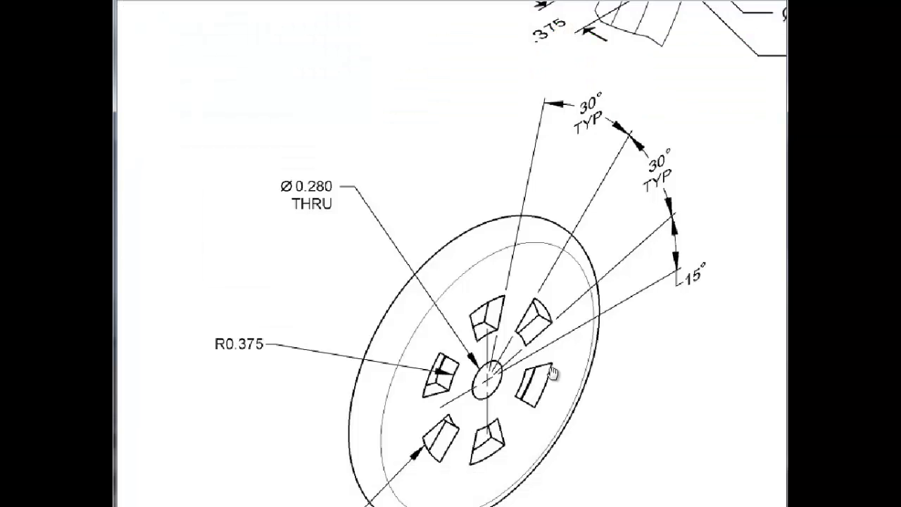
- Dimension the distance from the fixed axis line to the profile's lowest edge as .28/2 in
scroll(553, 371, "down", 3)
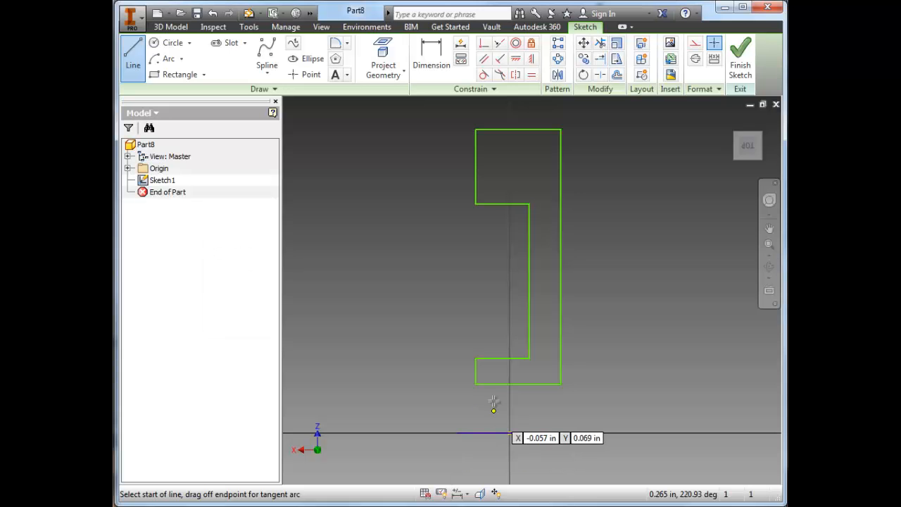
key("d")
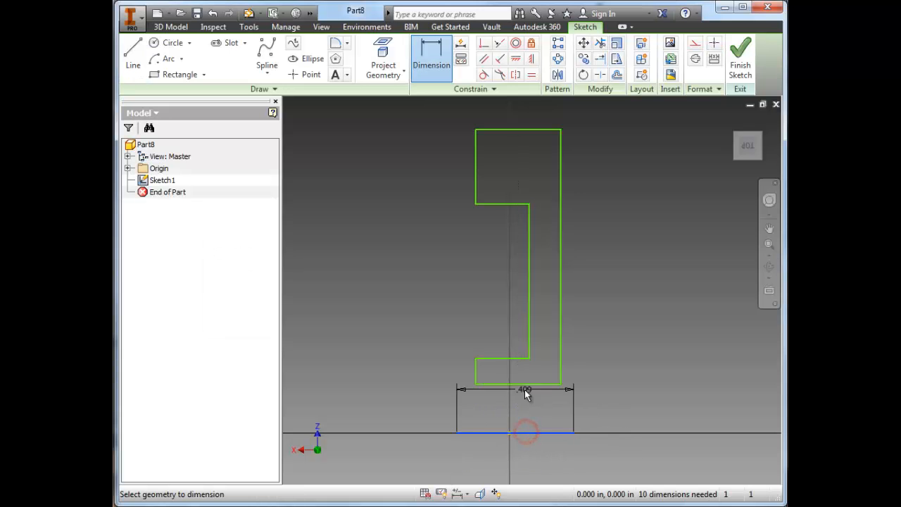
left_click(523, 383)
left_click(522, 409)
type(".")
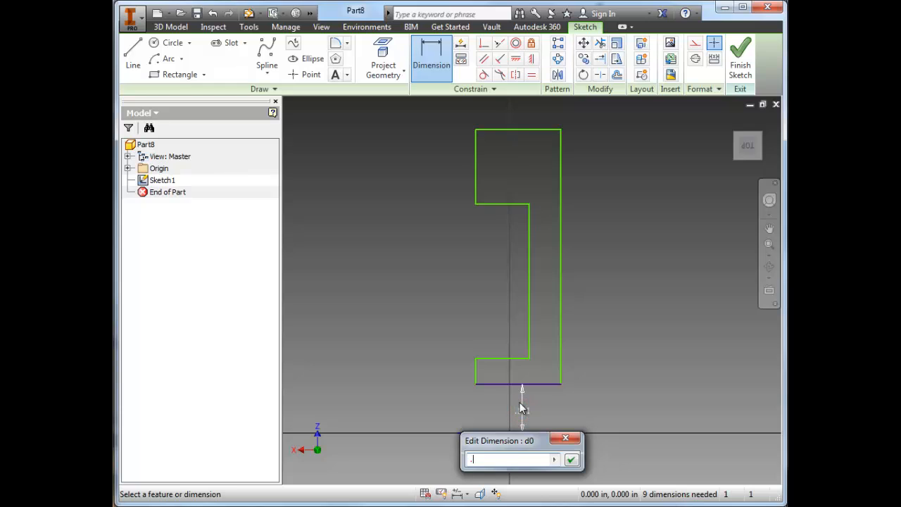
type("28/2")
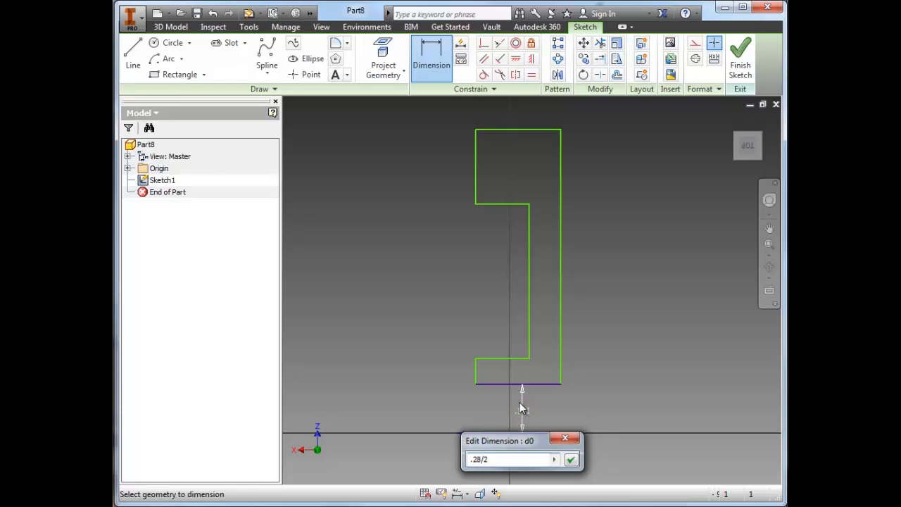
key("Return")
- Check the reference drawing and dimension the lower flange's upper edge at 0.25 in from the axis line
middle_click_drag(560, 384, 558, 336)
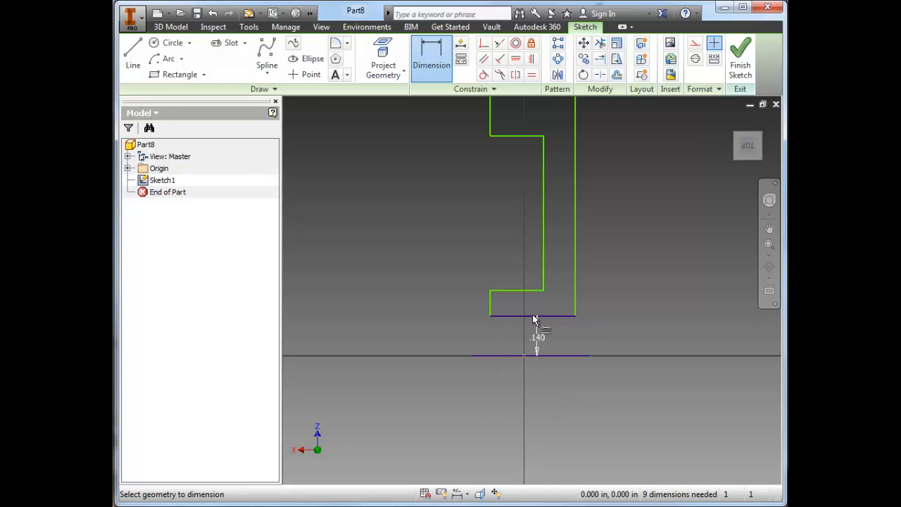
middle_click_drag(515, 321, 512, 331)
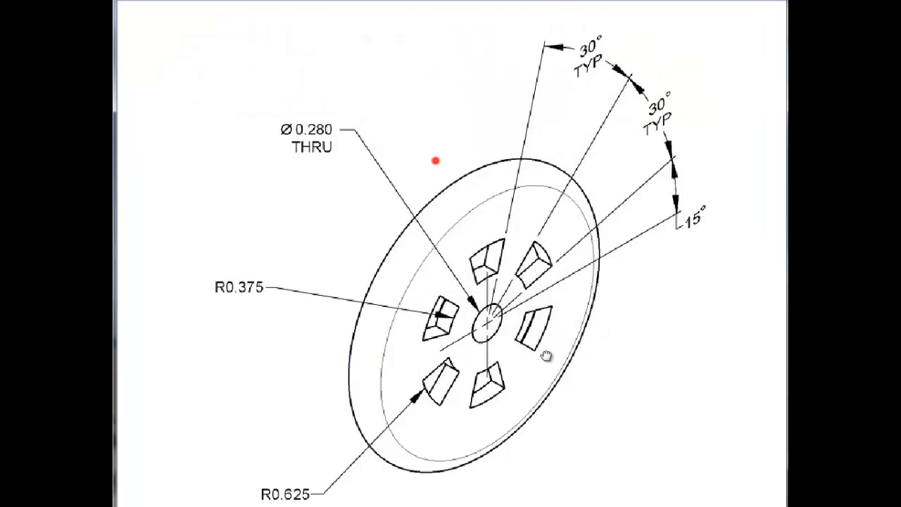
scroll(432, 157, "up", 2)
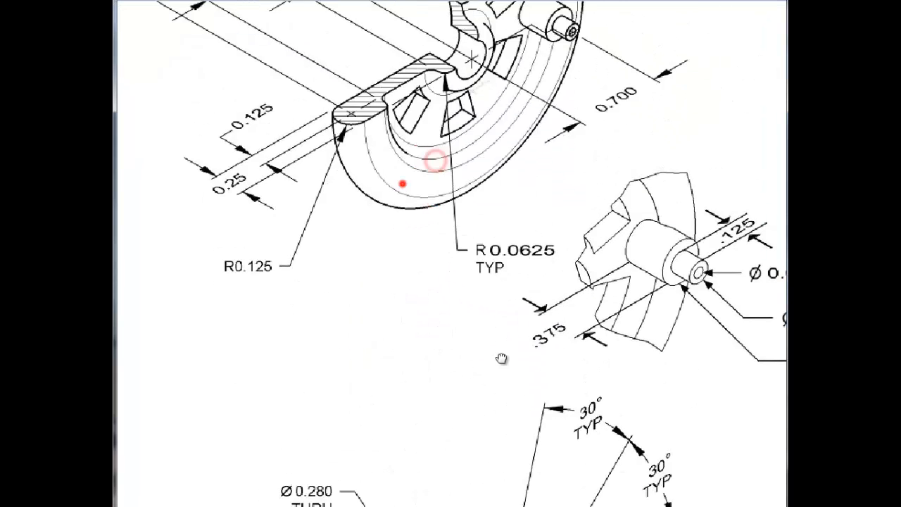
scroll(404, 183, "up", 2, "ctrl")
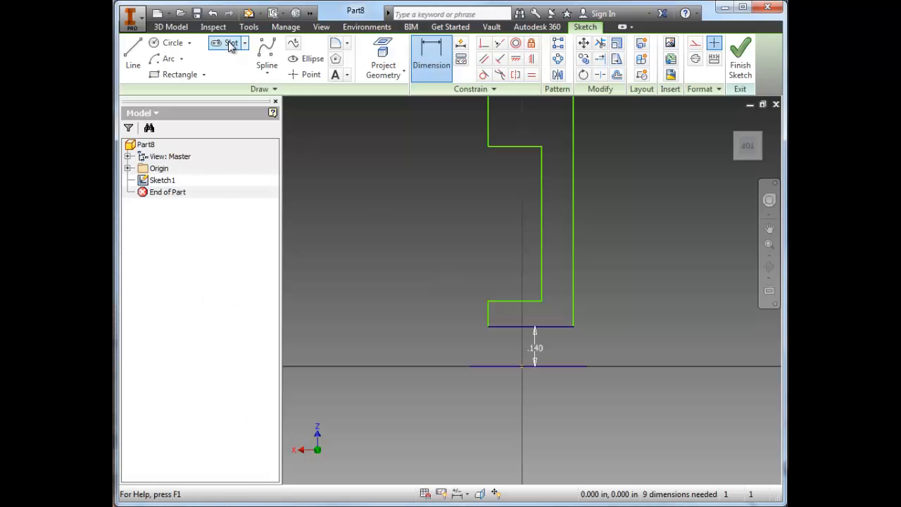
middle_click_drag(513, 285, 514, 327)
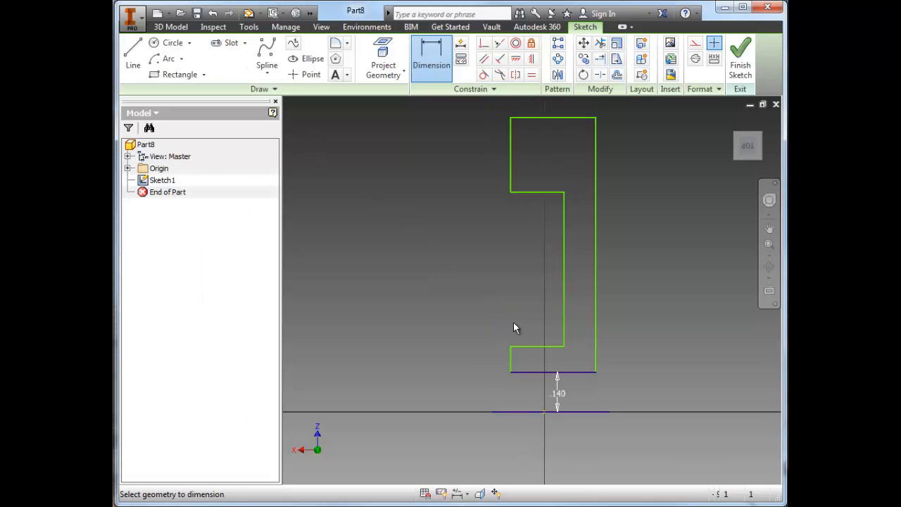
left_click(539, 414)
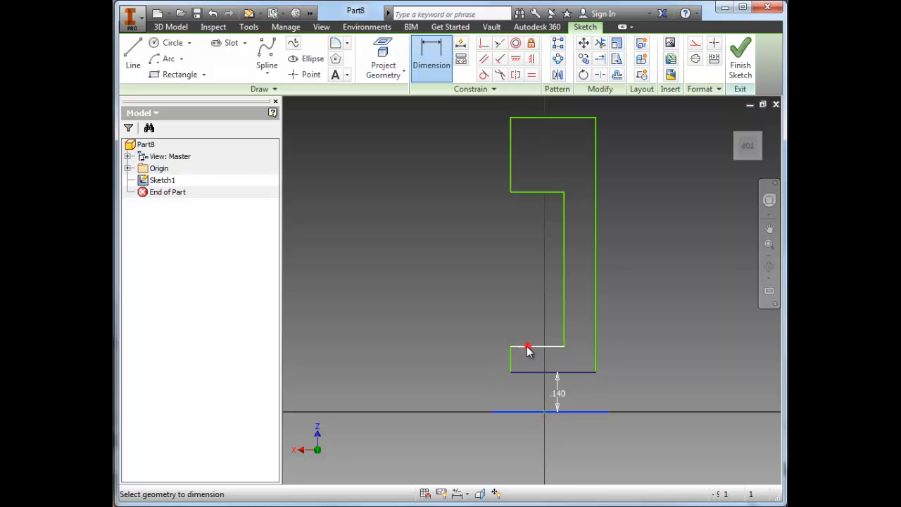
left_click(527, 346)
left_click(484, 360)
type(".25")
key("Return")
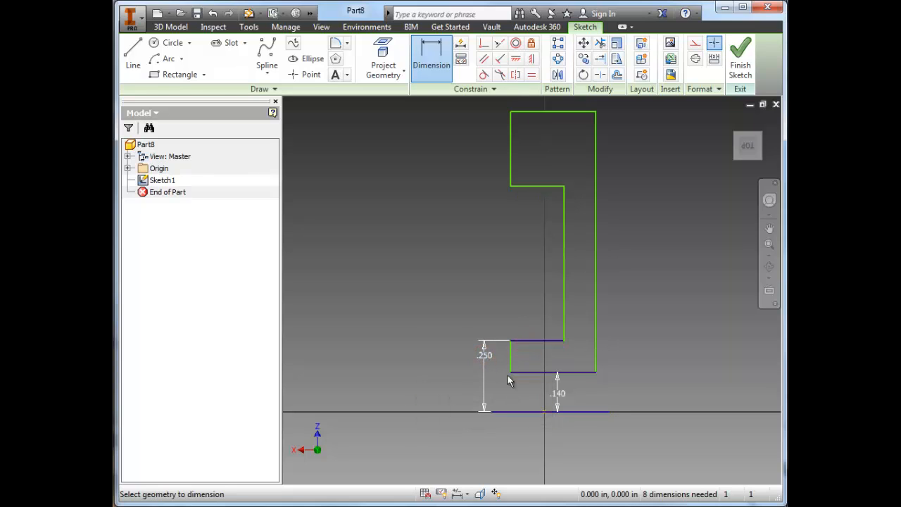
- Dimension the underside of the upper flange at 0.75 in from the axis line
left_click(499, 411)
left_click(522, 185)
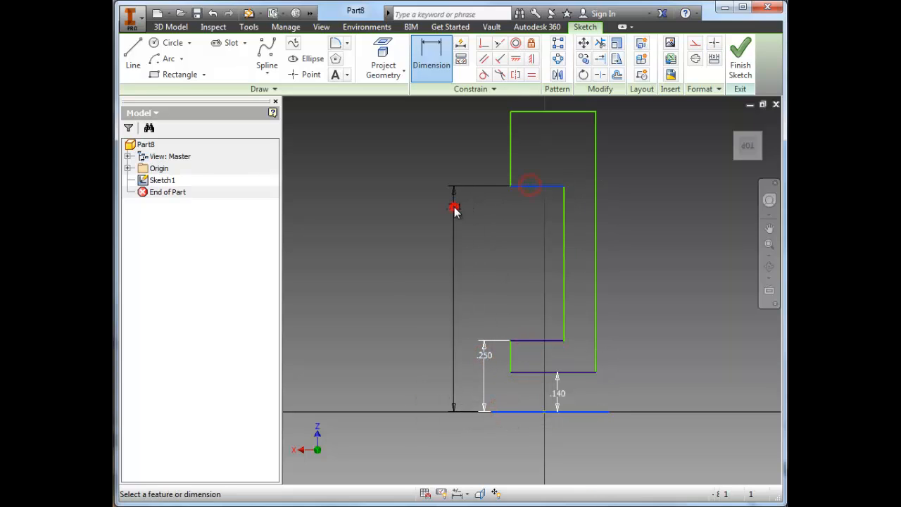
left_click(454, 207)
type(".75")
key("Return")
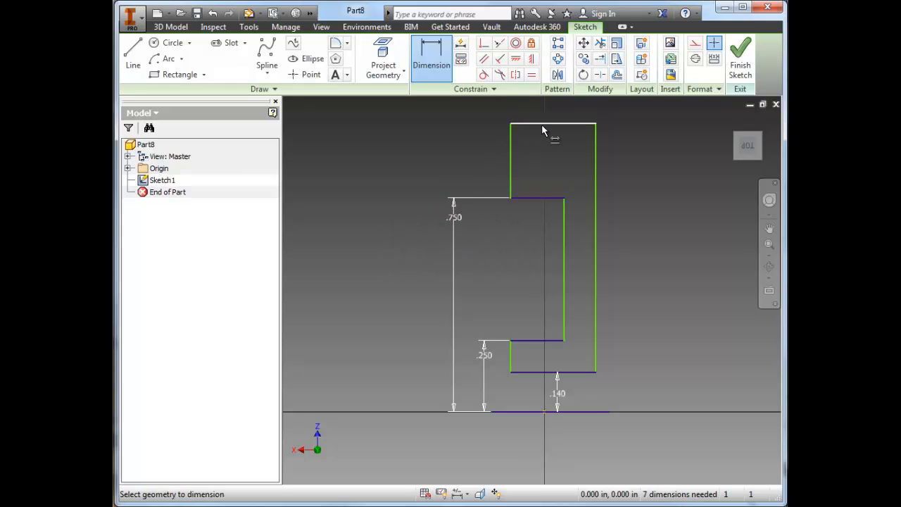
left_click(541, 124)
left_click(520, 409)
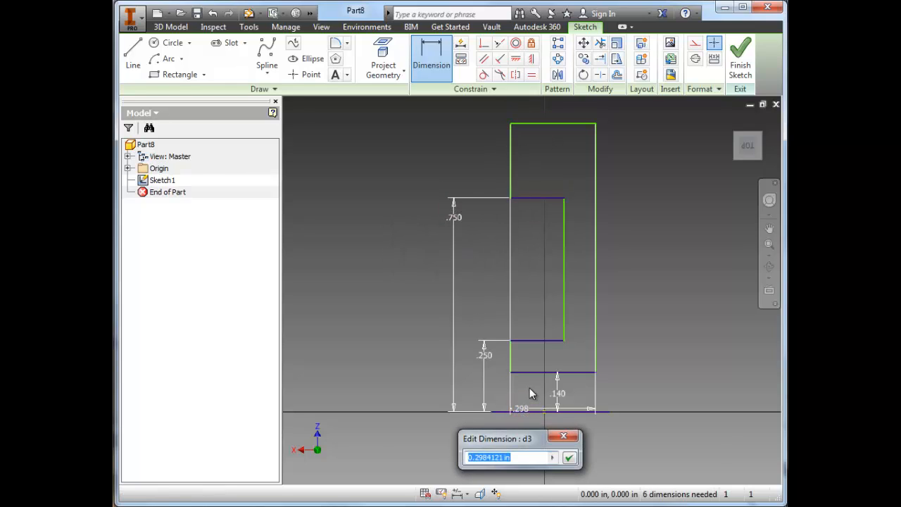
key("Escape")
key("Escape")
- Dimension the profile's topmost edge at 1 in from the axis line
key("d")
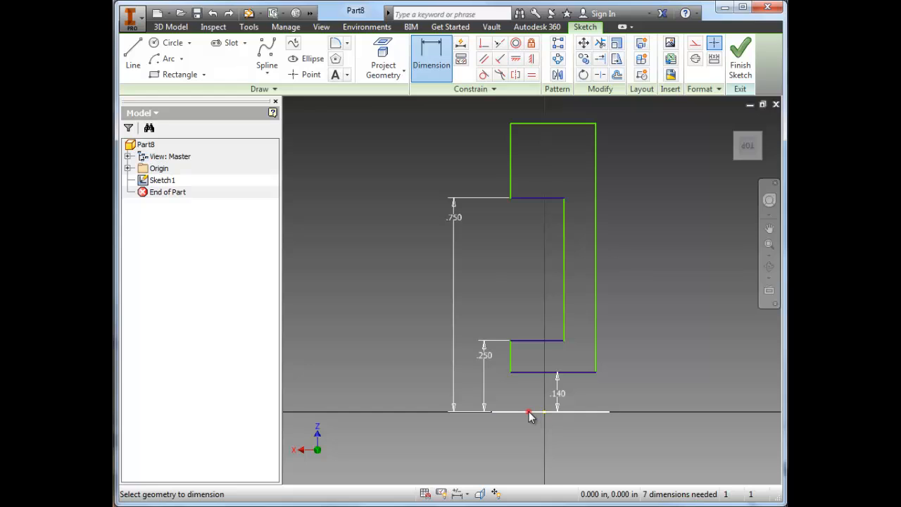
left_click(528, 412)
left_click(537, 124)
left_click(422, 145)
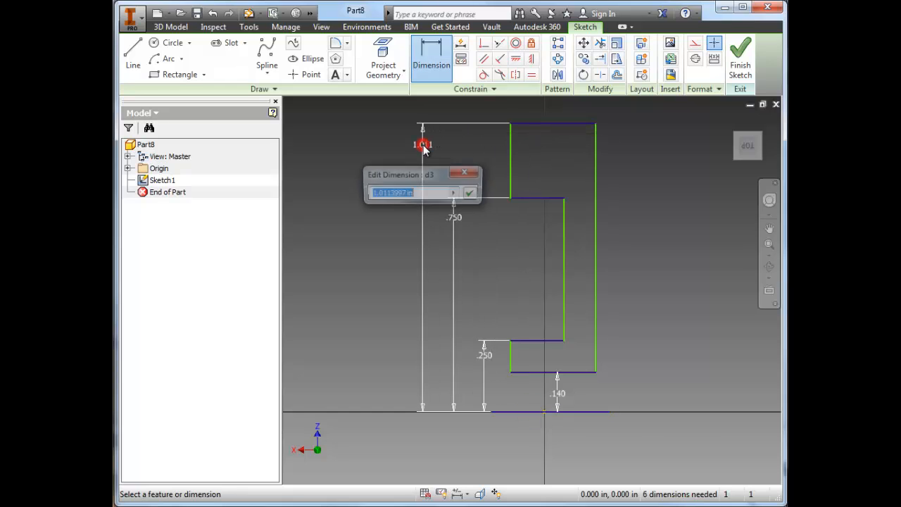
type("1")
key("Return")
- Dimension the width of the upper flange as 0.25 in between its two vertical edges
middle_click_drag(498, 126, 478, 181)
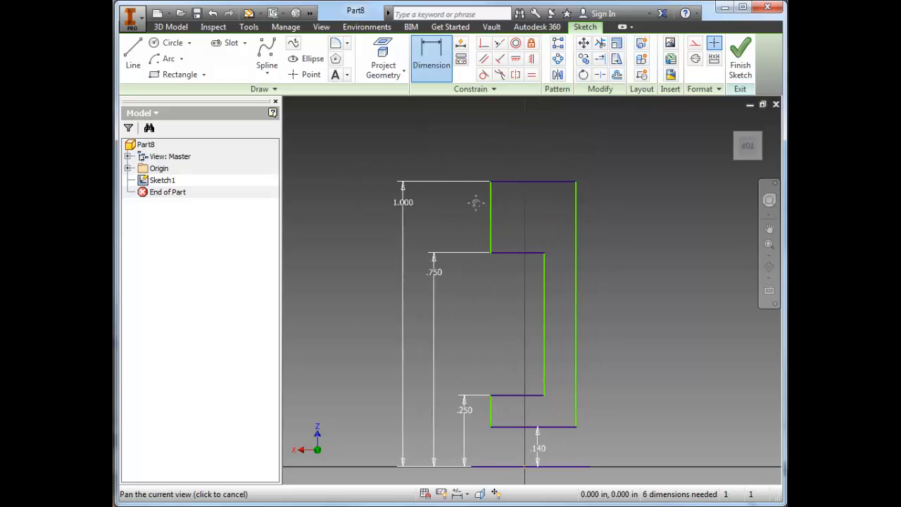
left_click(491, 224)
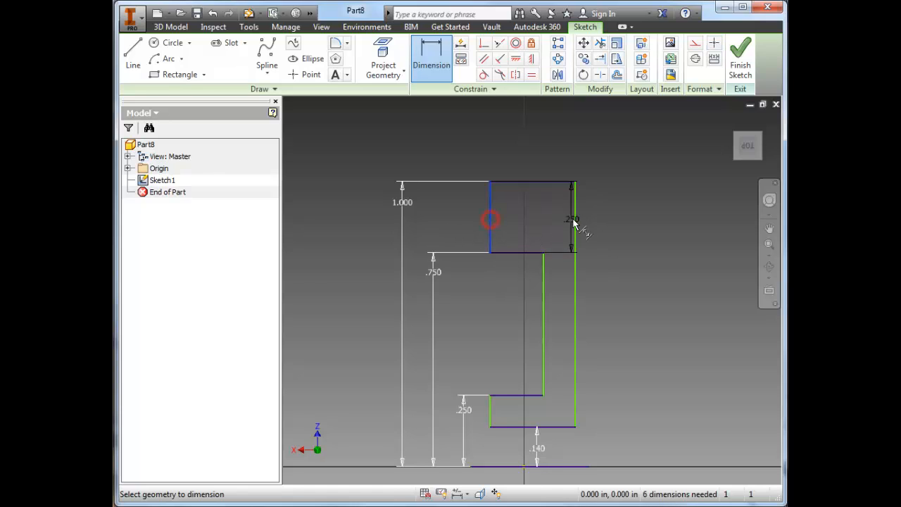
left_click(574, 231)
left_click(524, 216)
type(".25")
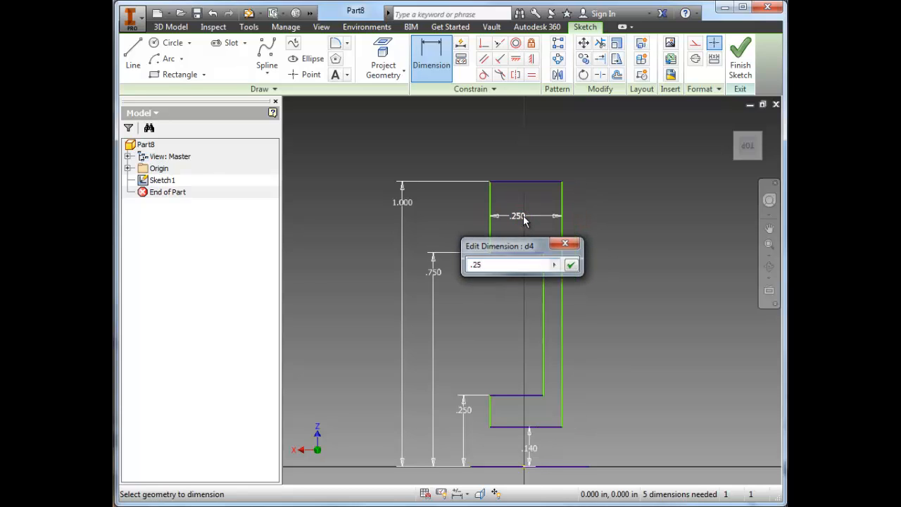
key("Return")
- Dimension the thickness of the vertical web between the two flanges as 0.125 in
left_click(543, 287)
left_click(562, 289)
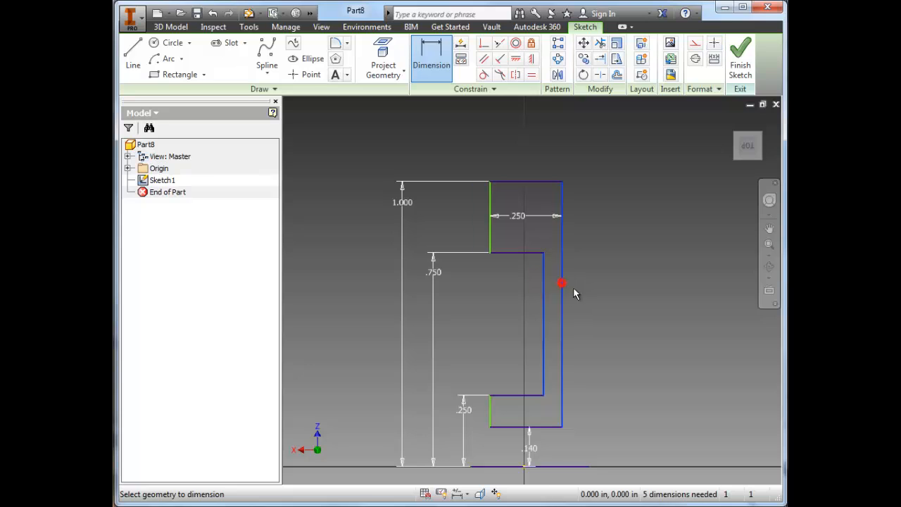
left_click(585, 289)
type(".")
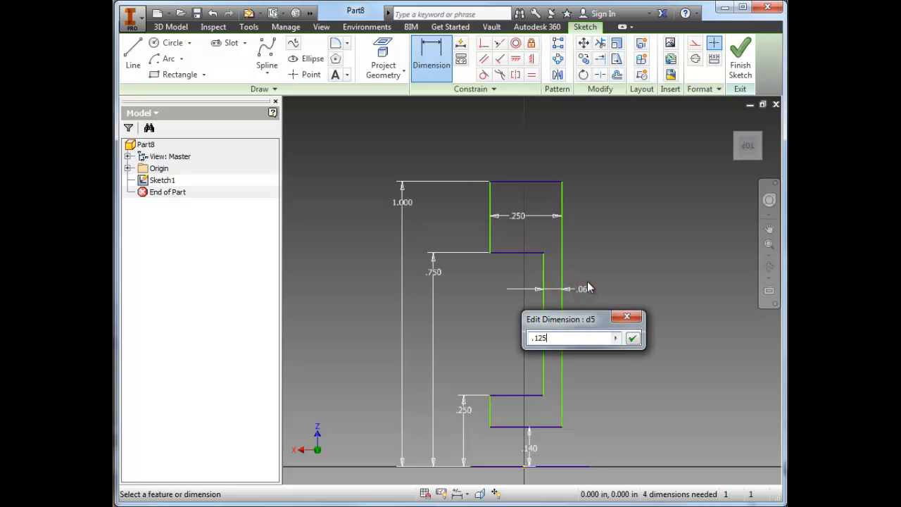
type("125")
key("Return")
- Draw a three-point semicircular arc of 0.125 in radius over the profile's top edge, joining its two end points
key("alt+Tab")
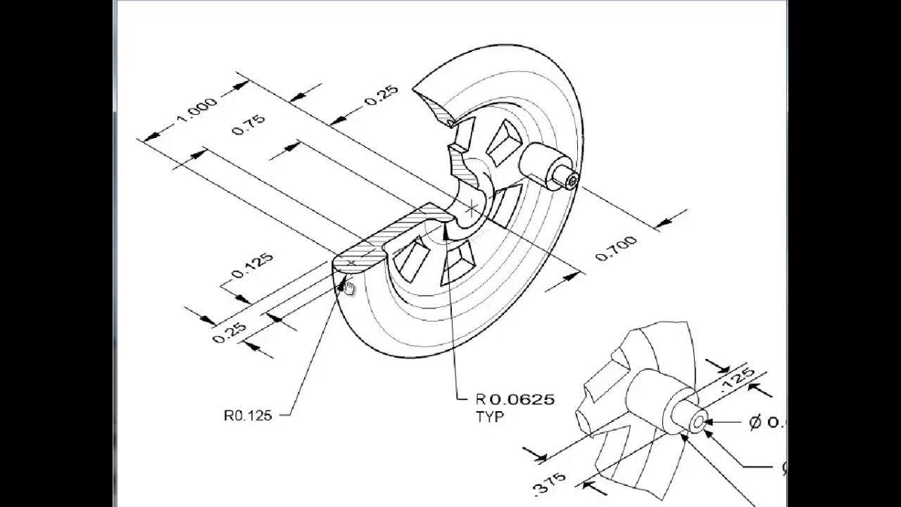
key("alt+Tab")
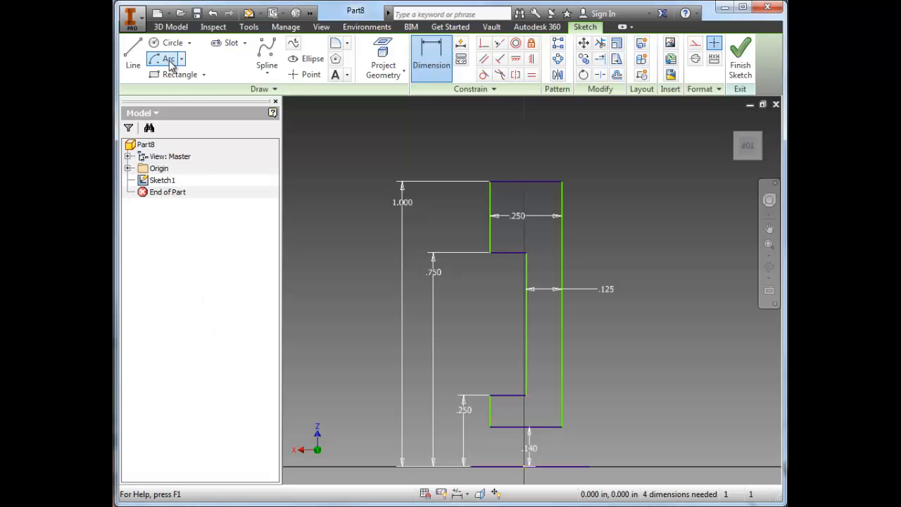
left_click(181, 61)
left_click(174, 76)
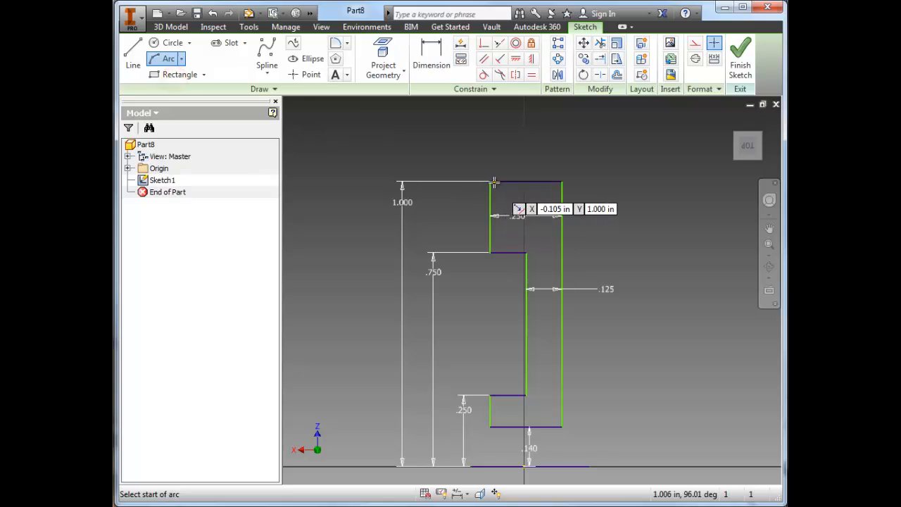
left_click(490, 182)
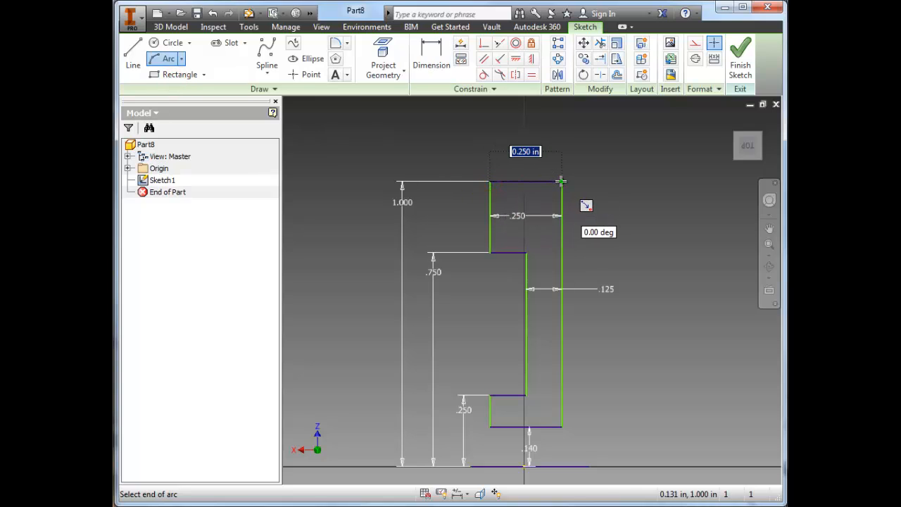
left_click(561, 182)
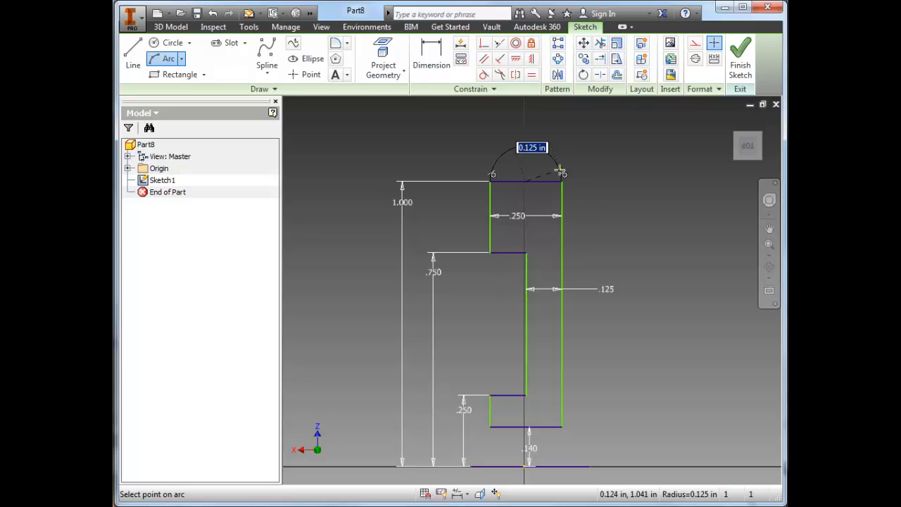
left_click(559, 171)
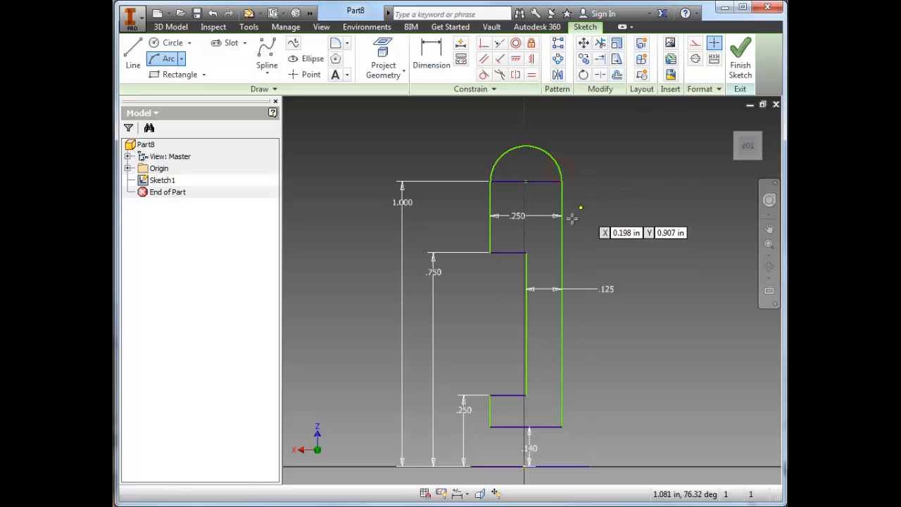
- Trim away both halves of the straight top edge beneath the new arc
scroll(503, 205, "up", 1)
scroll(533, 199, "up", 2)
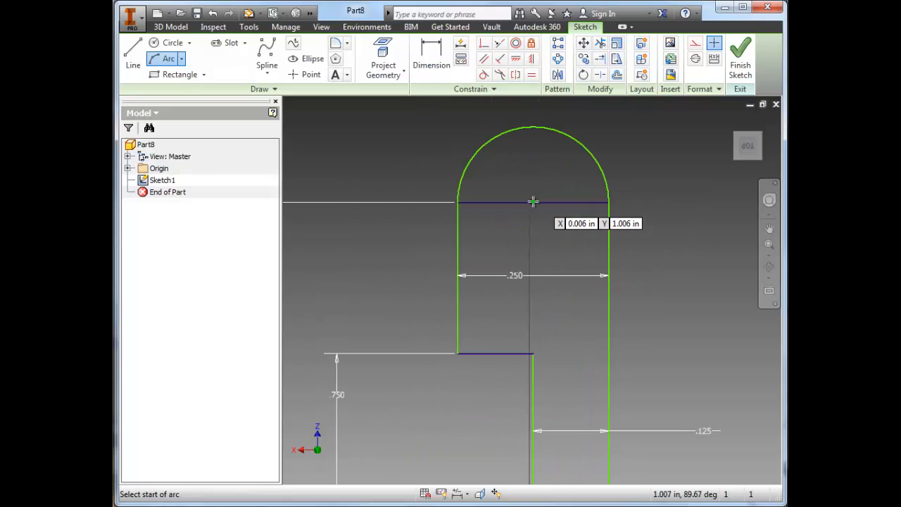
key("x")
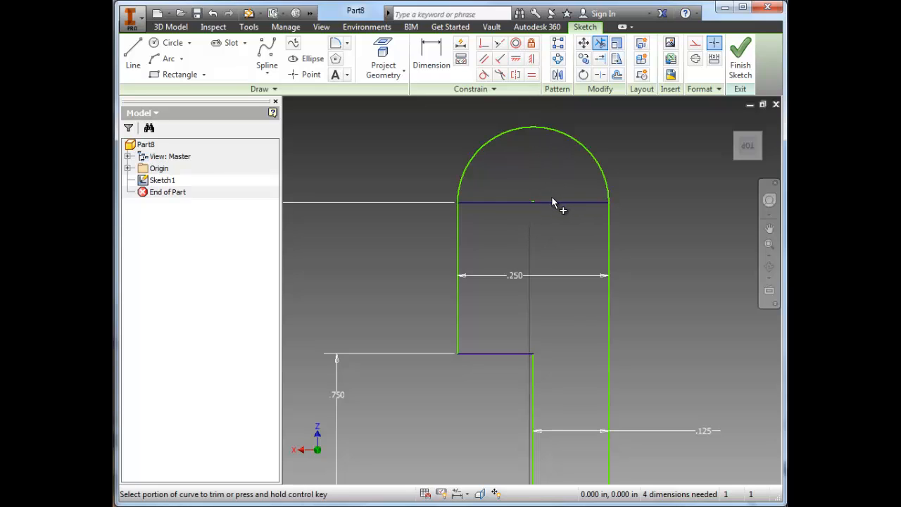
left_click(552, 202)
middle_click_drag(515, 203, 599, 213)
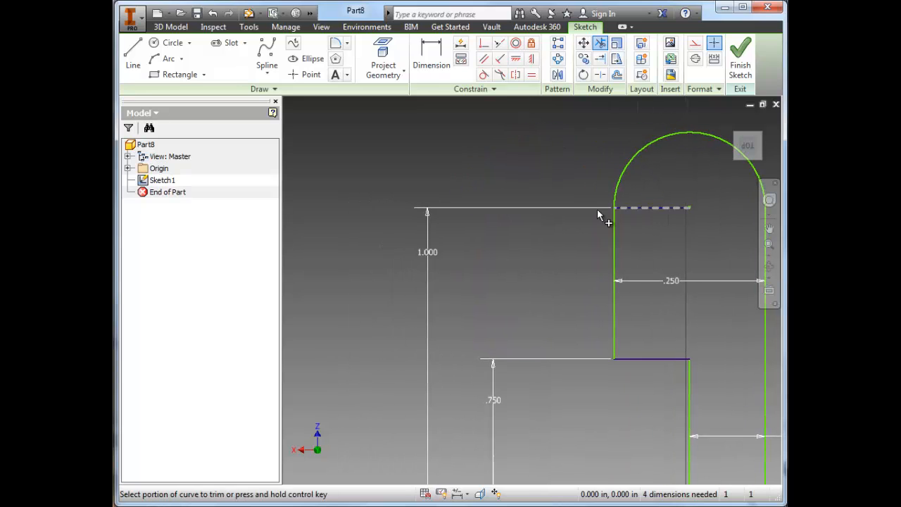
left_click(635, 210)
middle_click_drag(725, 275, 640, 271)
scroll(589, 258, "up", 2)
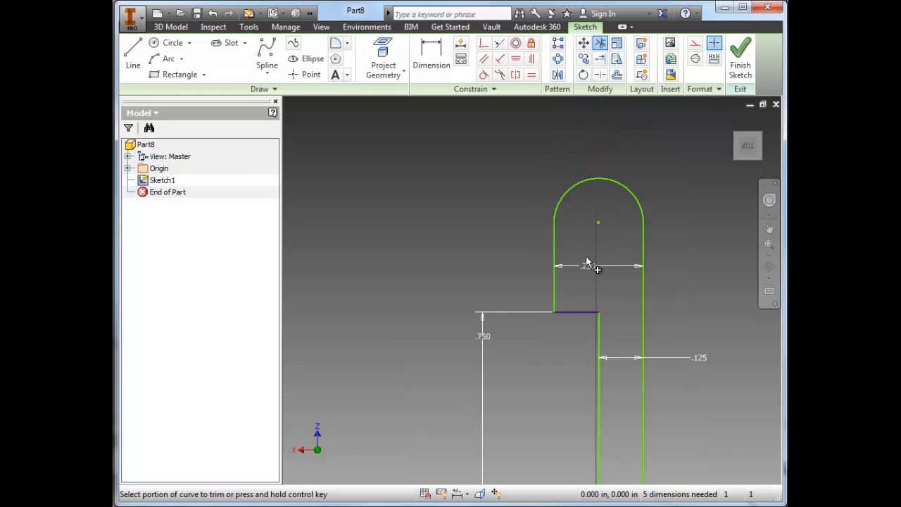
- Fillet the four profile corners at the upper flange's underside and the lower flange's upper edge with a 0.0625 in radius
mouse_move(588, 263)
middle_mouse_down()
mouse_move(549, 215)
mouse_move(548, 165)
middle_mouse_up()
key("alt+Tab")
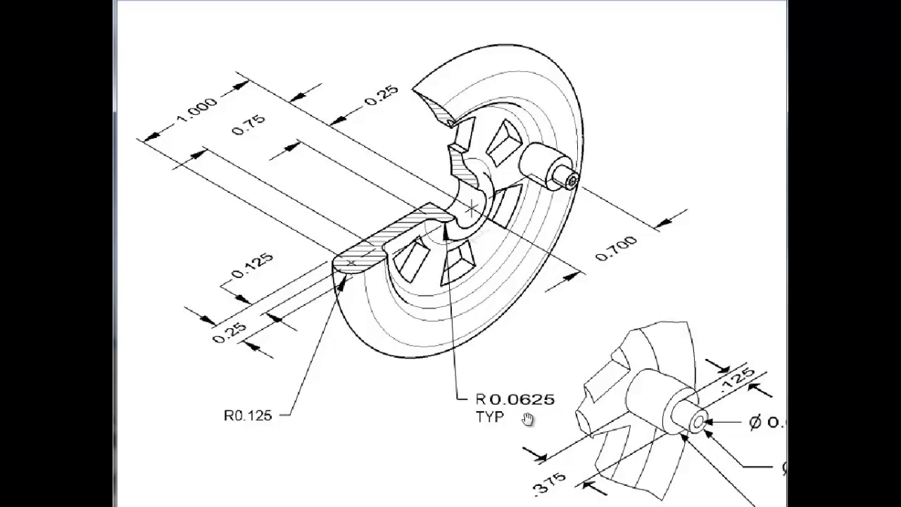
key("alt+Tab")
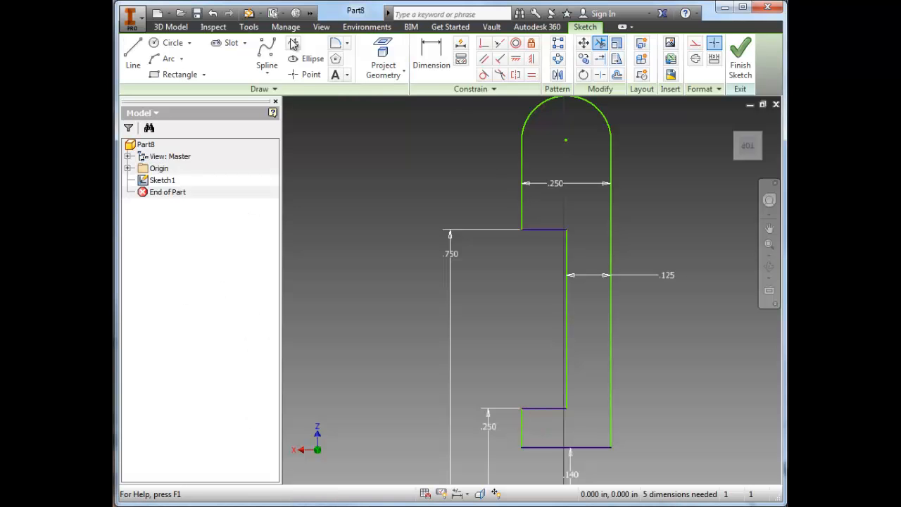
left_click(335, 44)
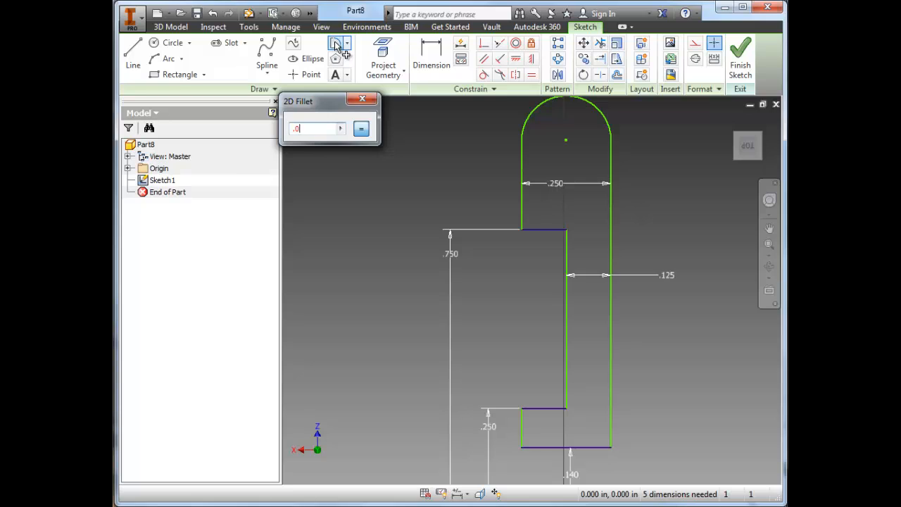
type(".0625")
key("Return")
left_click(331, 43)
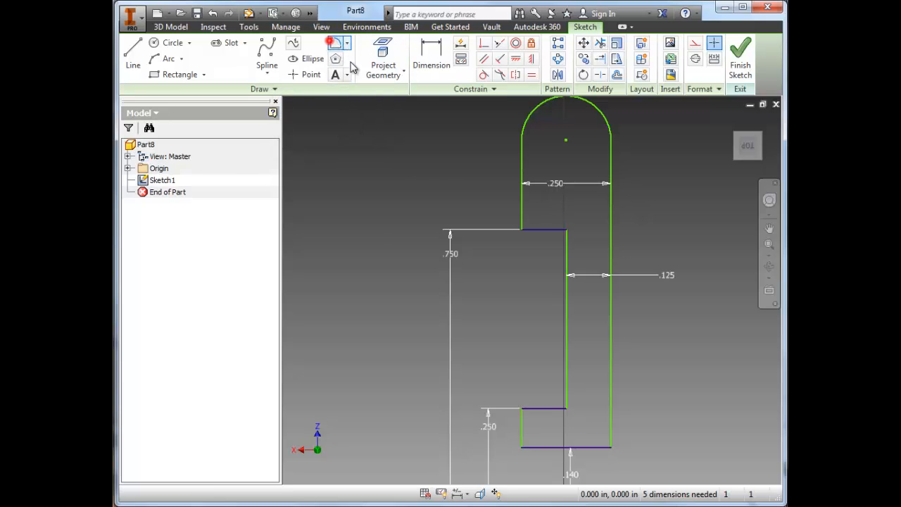
left_click(527, 231)
left_click(567, 232)
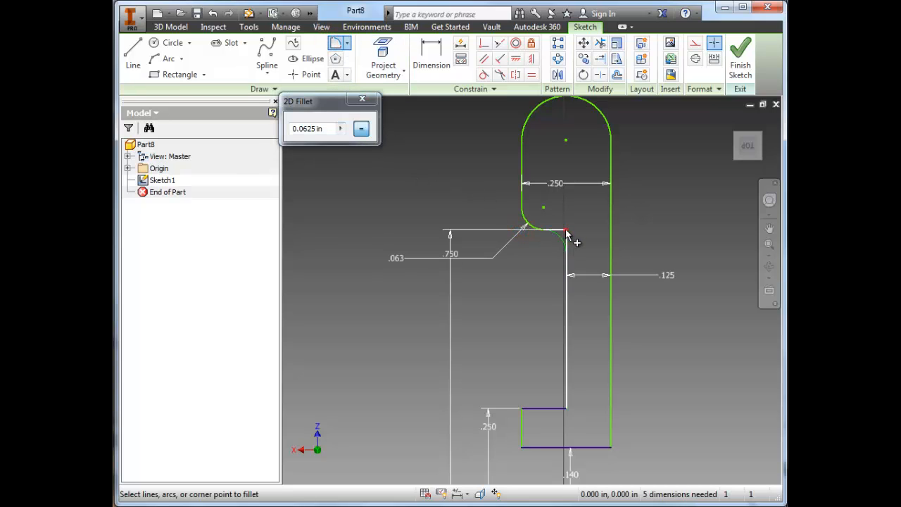
left_click(567, 409)
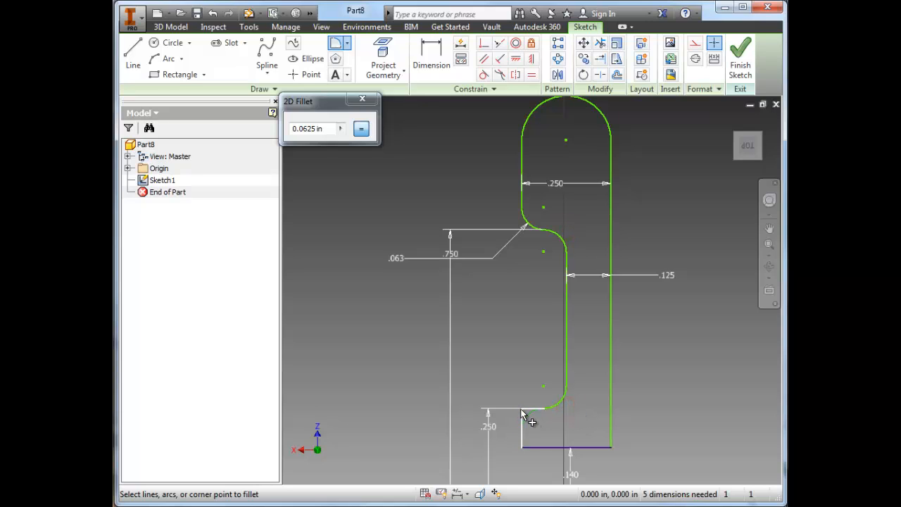
middle_click_drag(520, 409, 495, 333)
scroll(492, 345, "down", 3)
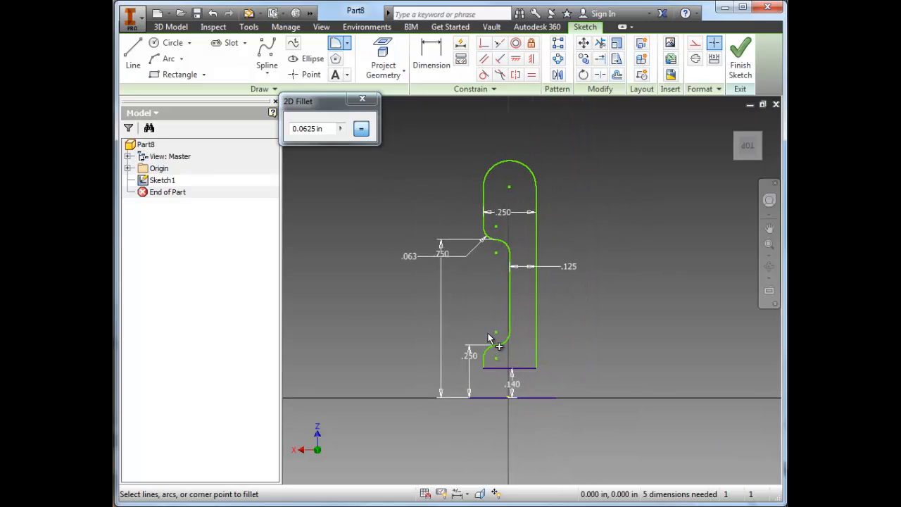
left_click(362, 98)
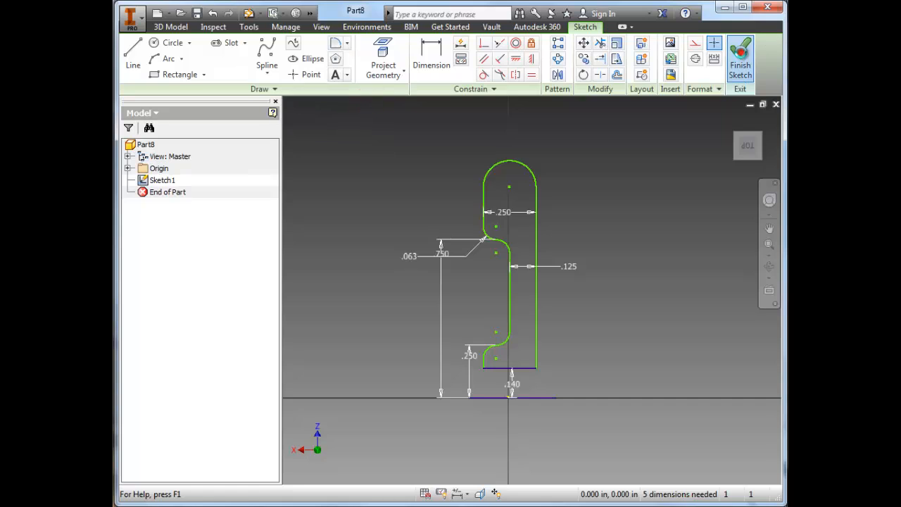
- Finish the sketch and revolve the closed profile a full turn about the axis line
left_click(740, 60)
left_click(259, 55)
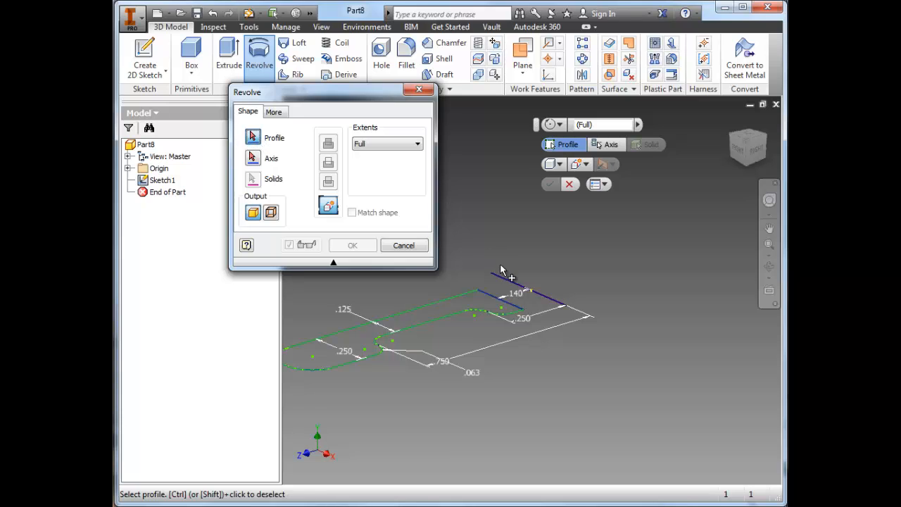
mouse_move(501, 270)
middle_mouse_down()
mouse_move(560, 250)
mouse_move(572, 263)
middle_mouse_up()
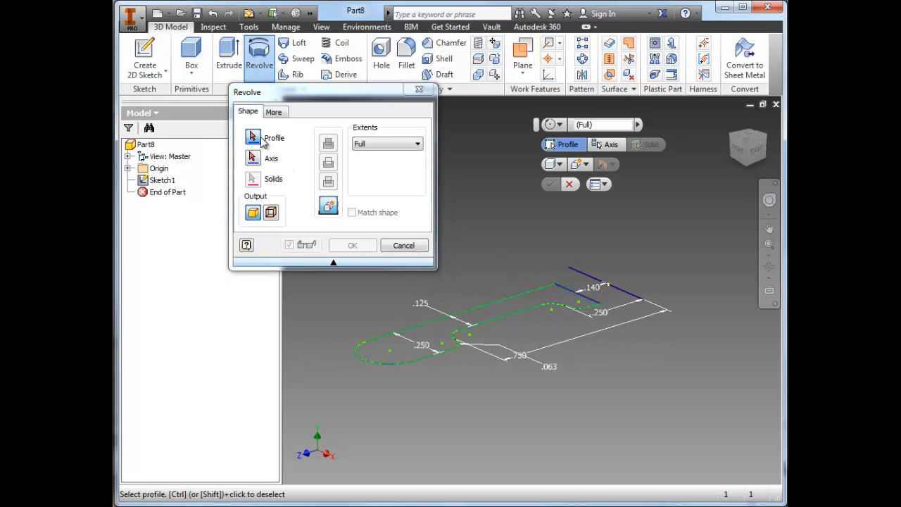
left_click(471, 314)
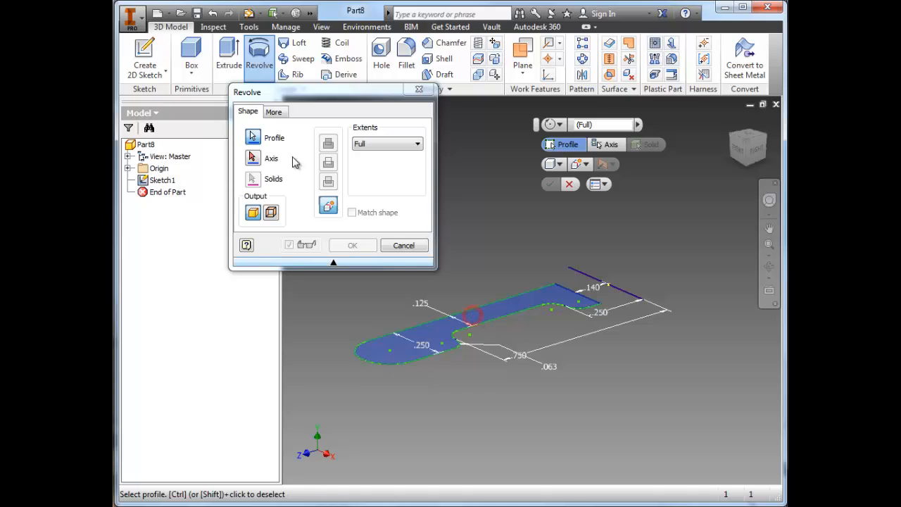
left_click(252, 159)
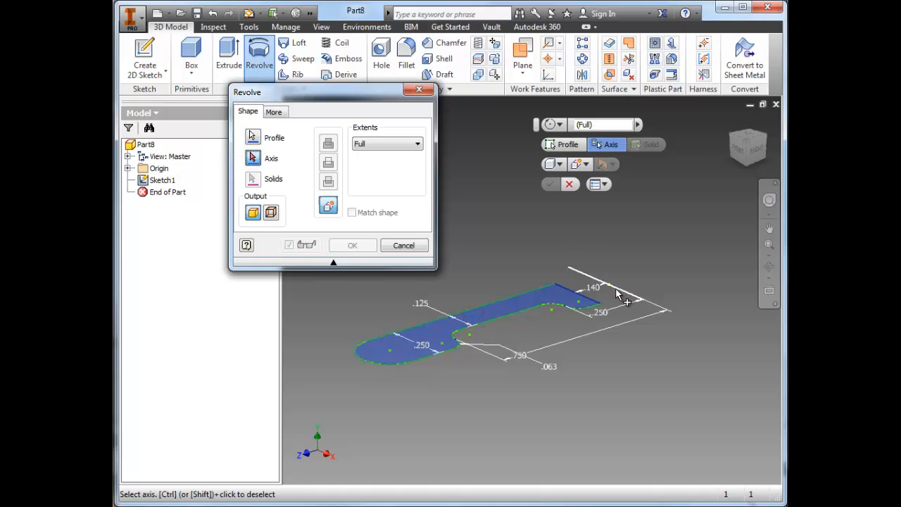
left_click(614, 297)
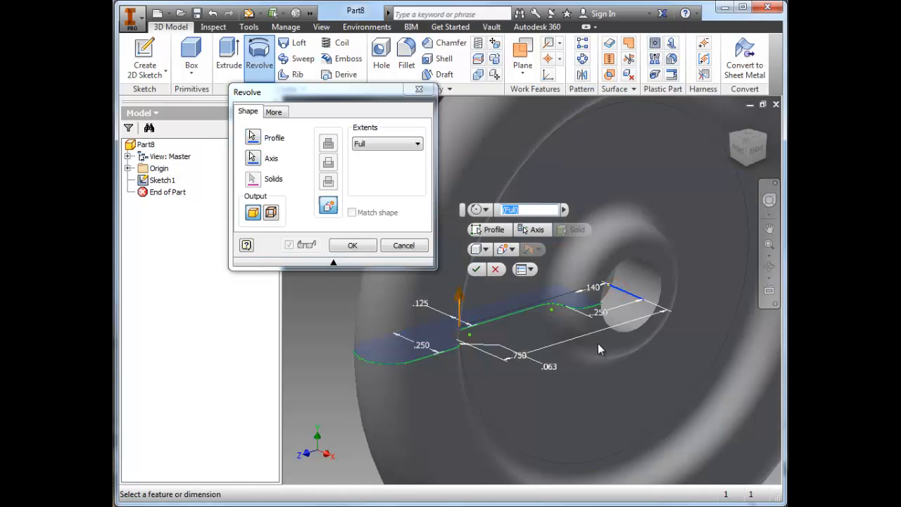
left_click(354, 250)
- Check the window cutout dimensions on the reference drawing and start a new sketch on the wheel's flat annular web face
mouse_move(601, 332)
middle_mouse_down("shift")
mouse_move(553, 307)
mouse_move(561, 303)
mouse_move(569, 320)
mouse_move(529, 323)
mouse_move(574, 320)
mouse_move(496, 328)
middle_mouse_up("shift")
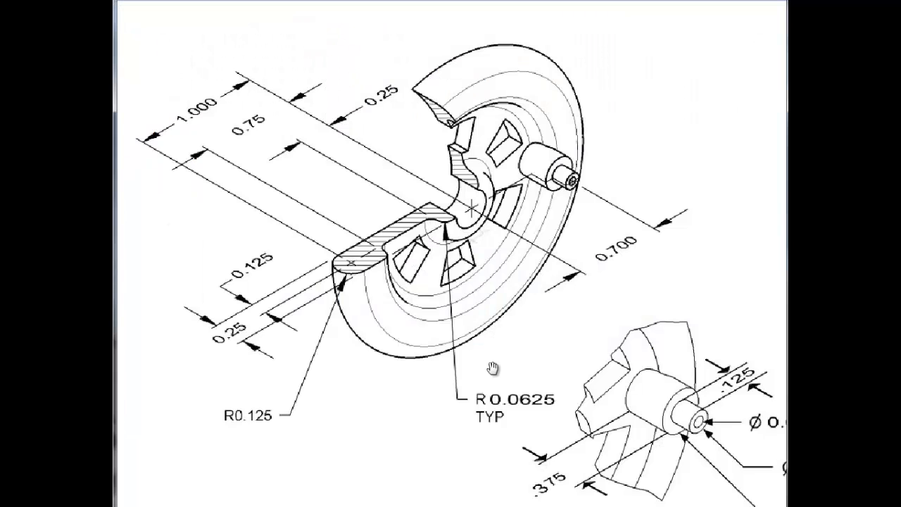
scroll(493, 366, "down", 10)
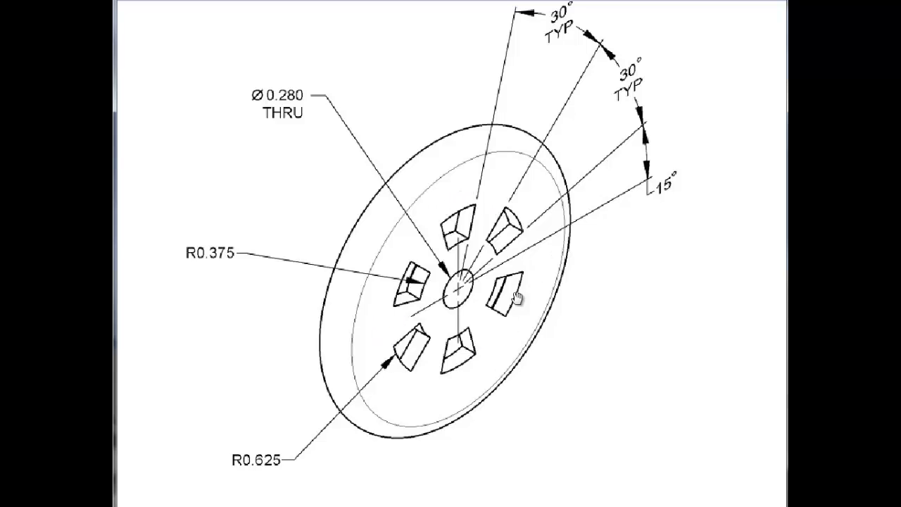
left_click_drag(501, 236, 516, 255)
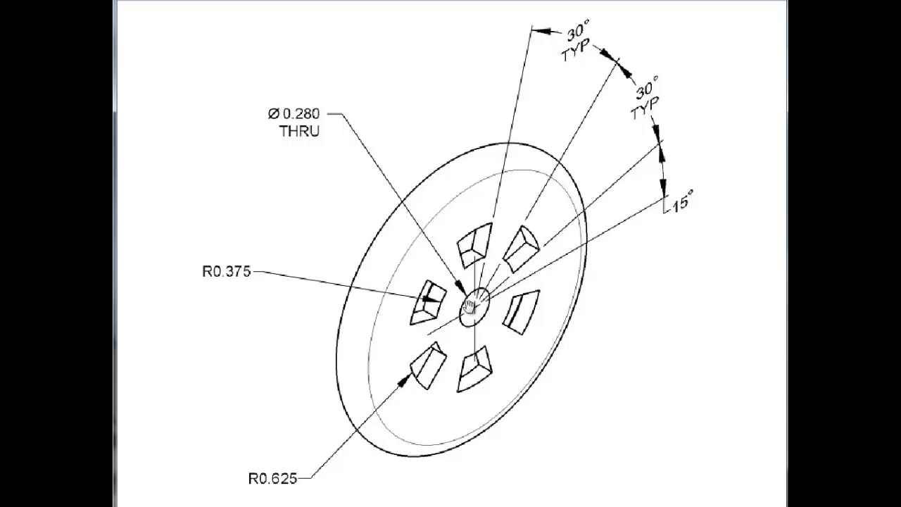
left_click_drag(324, 298, 336, 290)
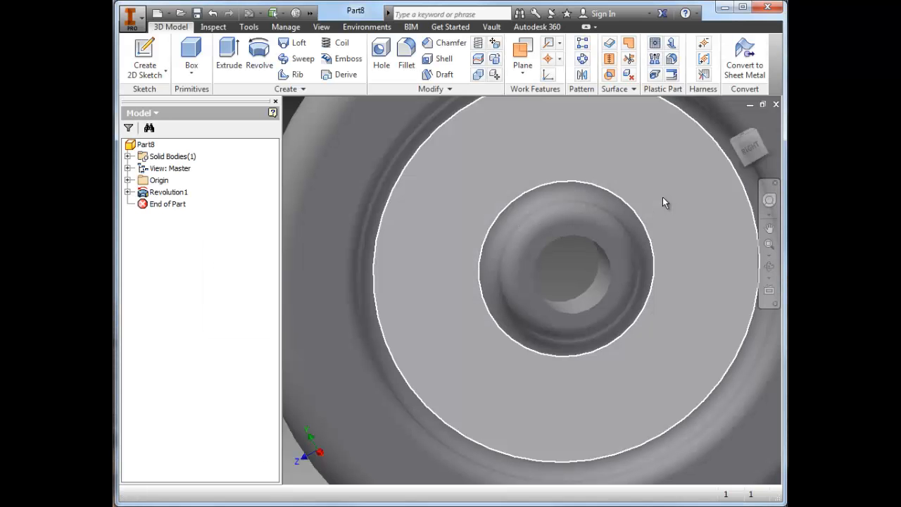
left_click(664, 193)
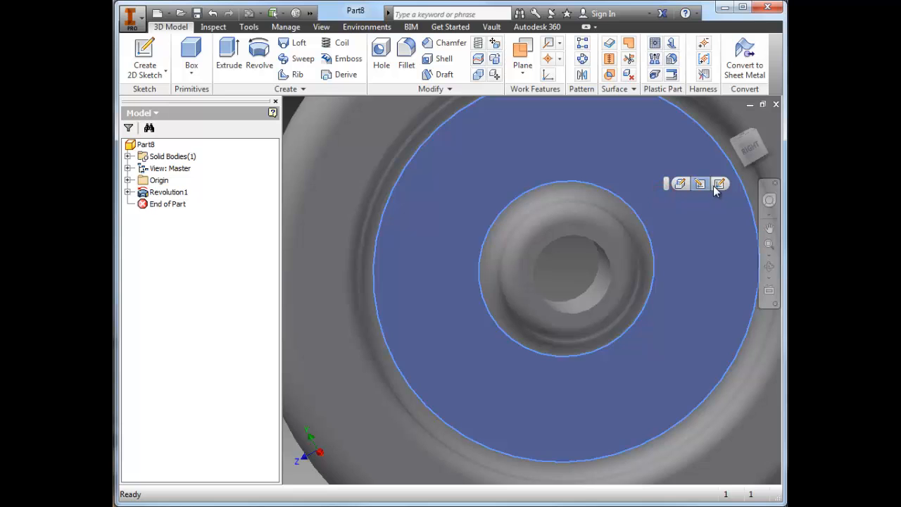
left_click(719, 185)
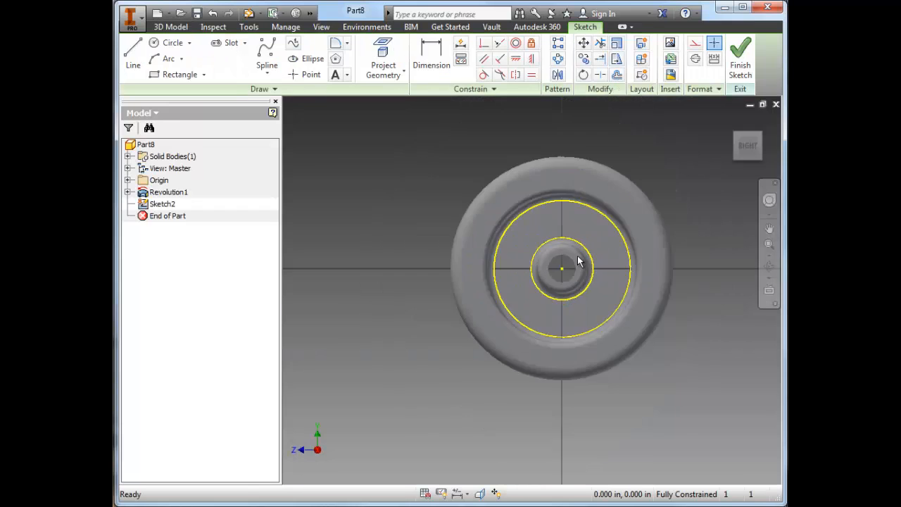
- Slice the model graphics at the sketch plane
middle_click_drag(578, 256, 501, 290)
scroll(496, 289, "down", 5)
scroll(496, 289, "up", 2)
key("F7")
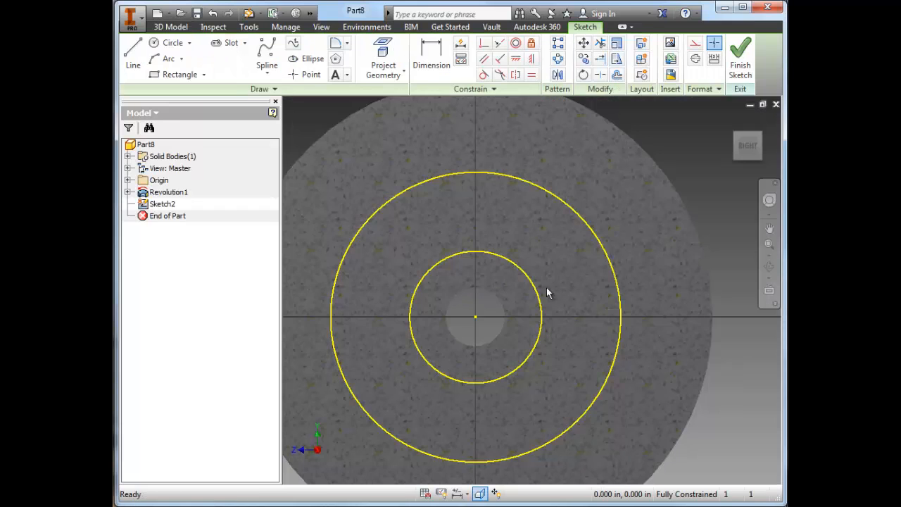
middle_click_drag(580, 271, 609, 261, "shift")
left_click(748, 149)
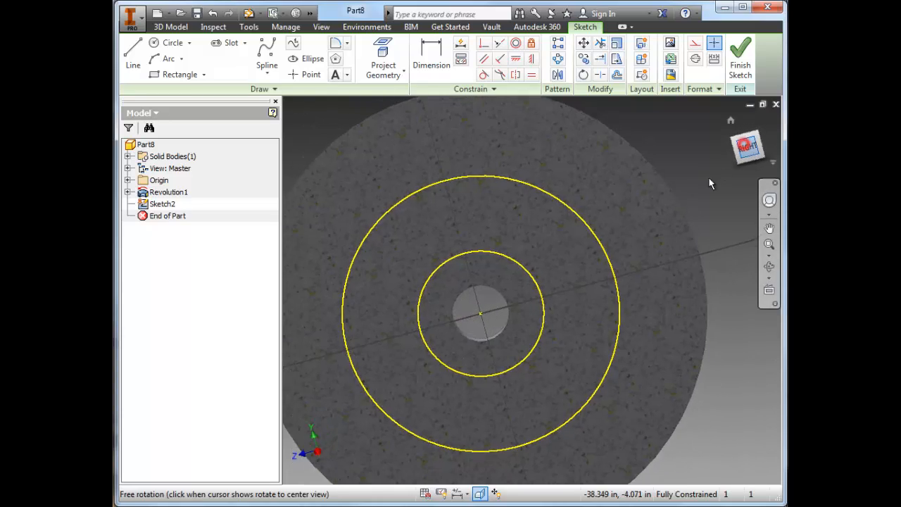
scroll(589, 295, "down", 3)
- Draw a horizontal line from the wheel's center point out past its outer rim
left_click(133, 57)
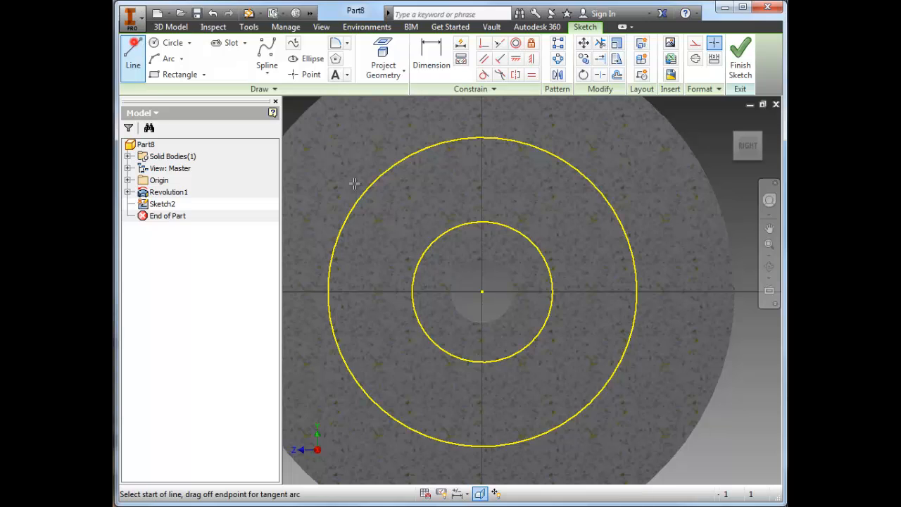
left_click(482, 292)
middle_click_drag(692, 293, 578, 295)
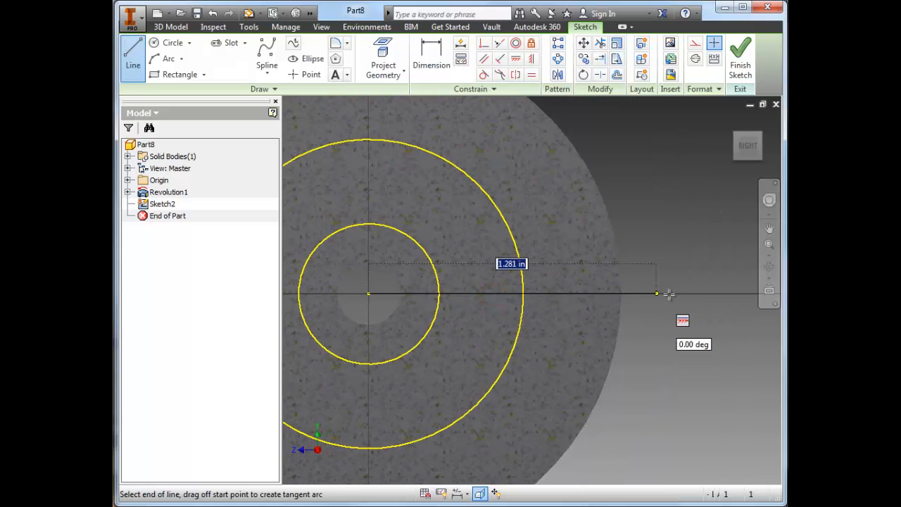
left_click(717, 295)
key("Escape")
- Draw two angled lines from the wheel's center past its rim, at about 15° and 31° above the horizontal line
left_click(133, 56)
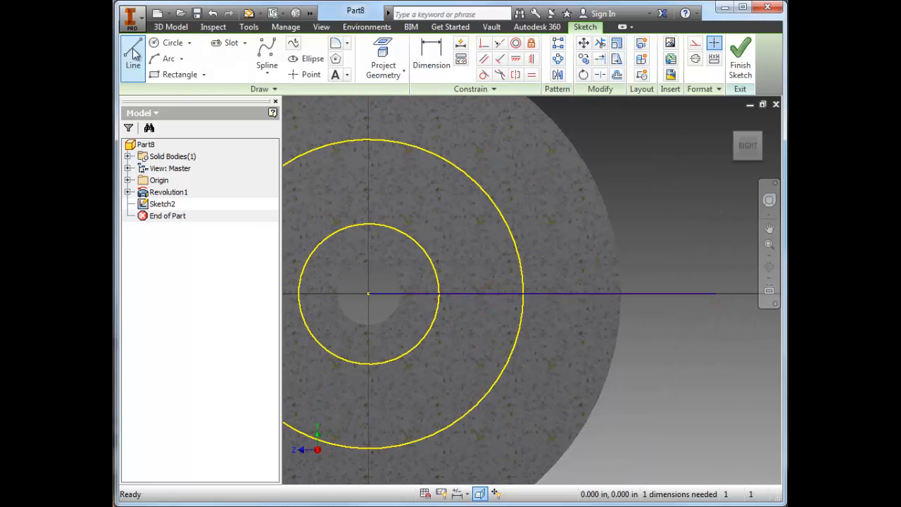
left_click(369, 293)
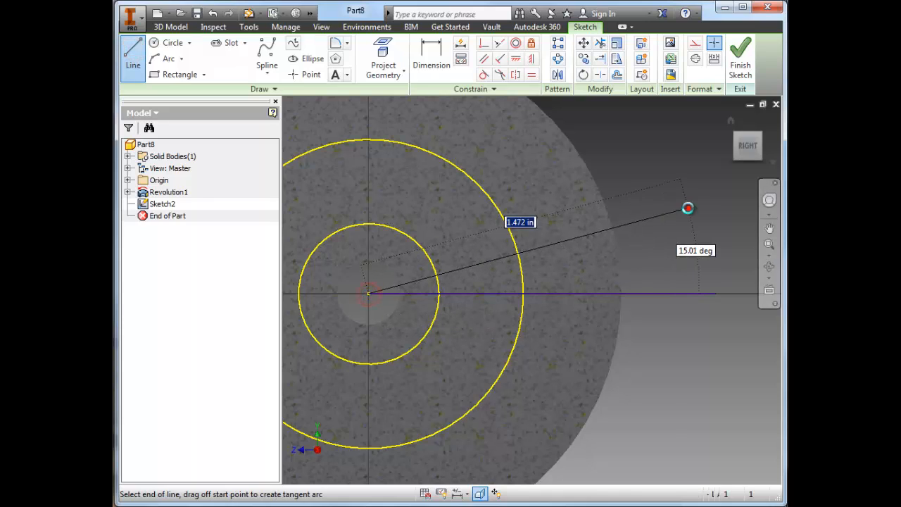
left_click(688, 209)
key("Escape")
key("l")
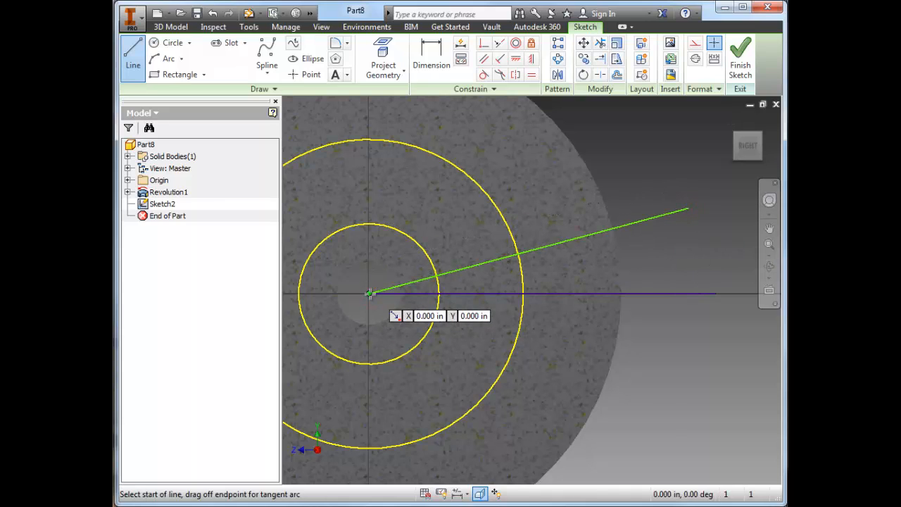
left_click(368, 293)
left_click(651, 125)
key("Escape")
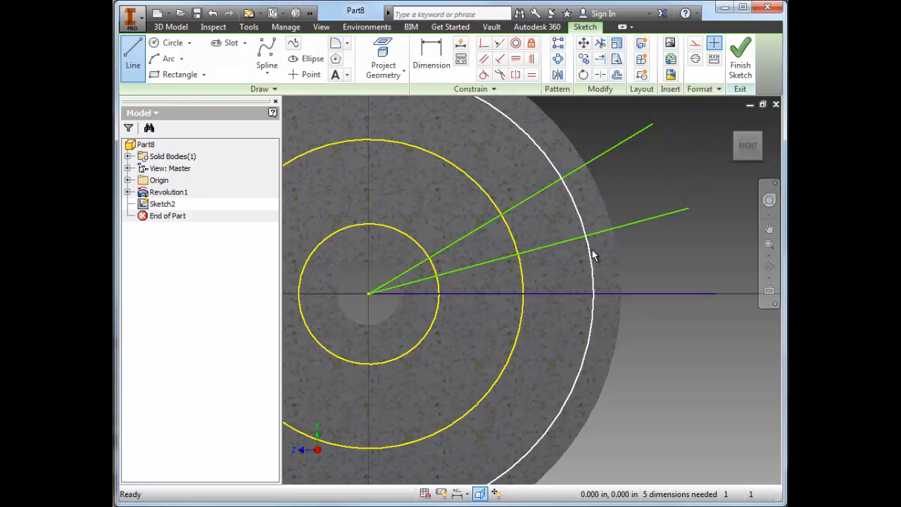
- Dimension the angle between the horizontal and lower angled lines as 15° and between the two angled lines as 30°
key("d")
left_click(561, 294)
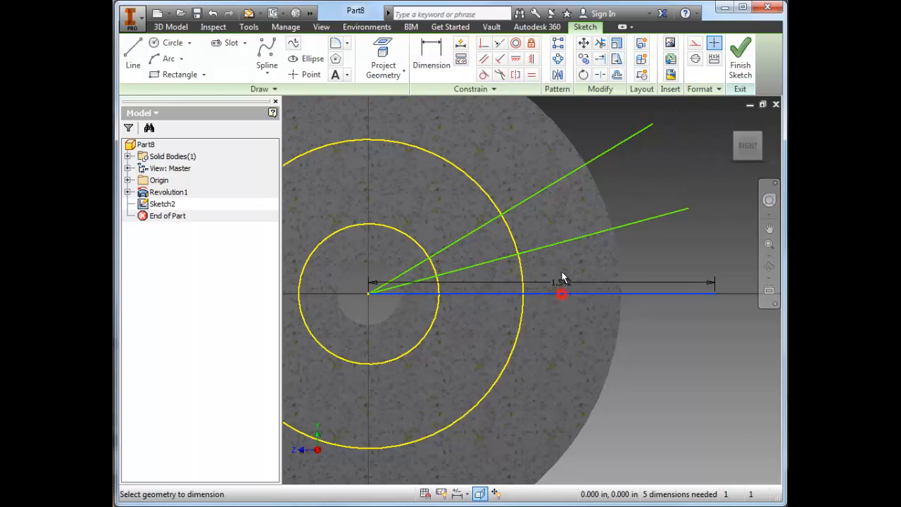
left_click(556, 247)
left_click(559, 270)
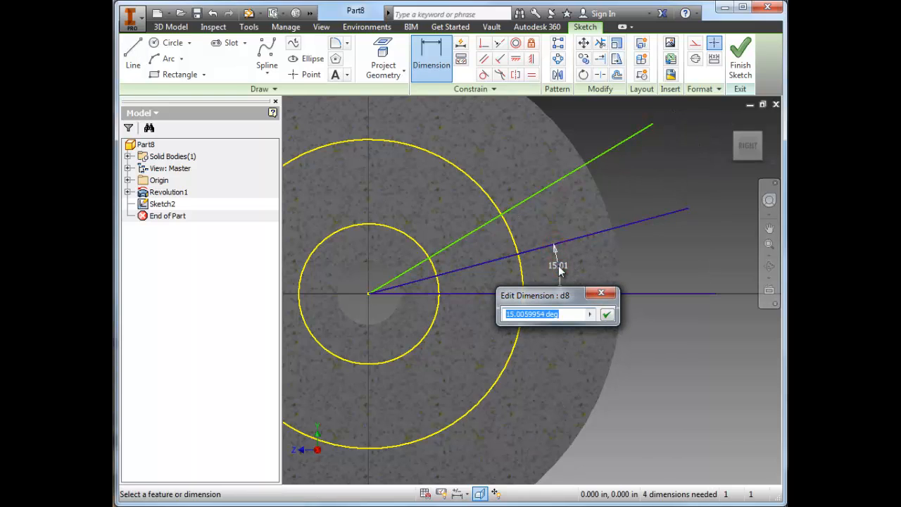
key("Return")
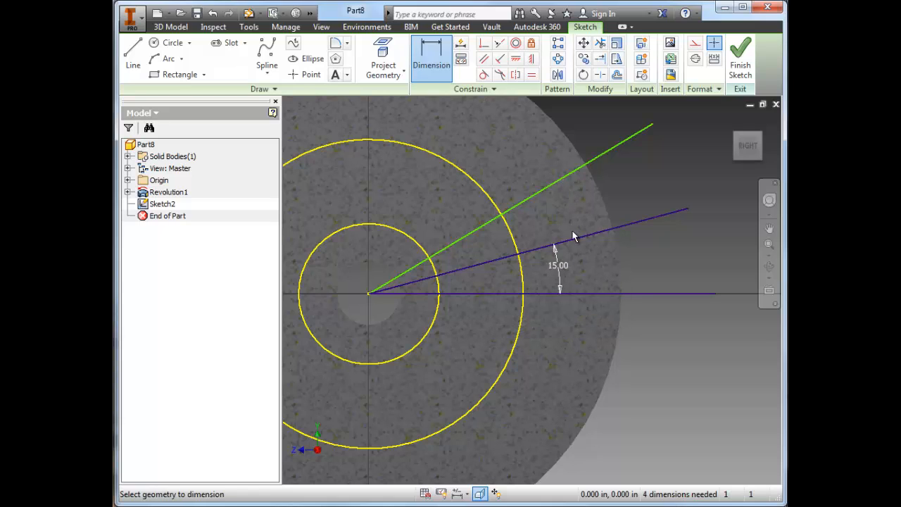
left_click(539, 250)
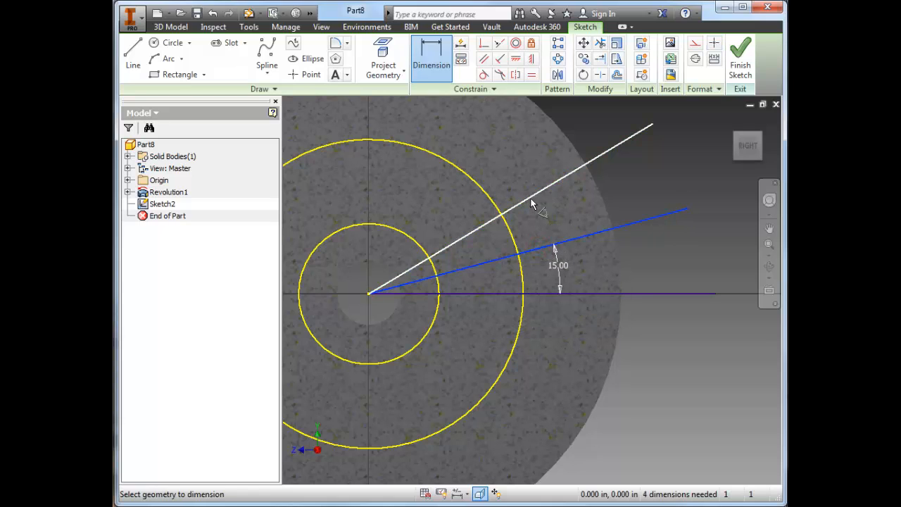
left_click(530, 199)
left_click(560, 216)
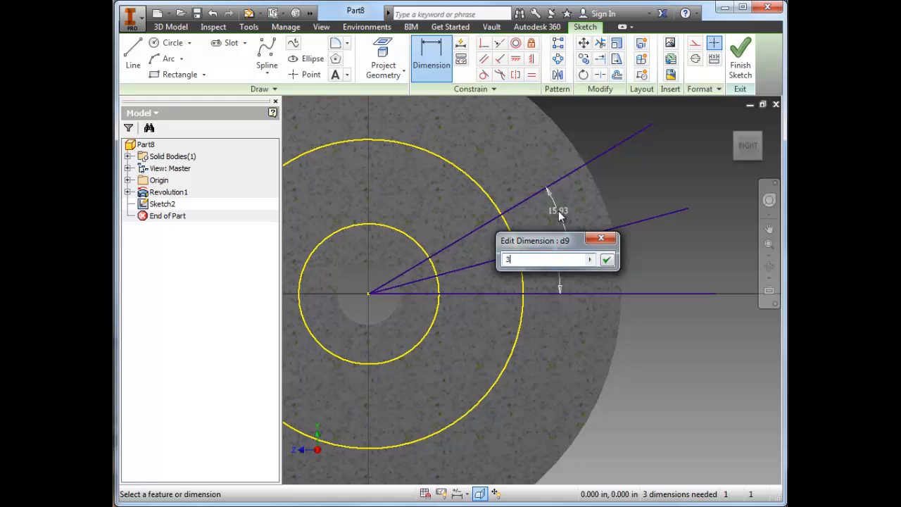
key("Return")
- Draw a center-point arc about the wheel's center, about 0.46 in in radius and crossing all three lines
middle_click_drag(471, 225, 584, 231)
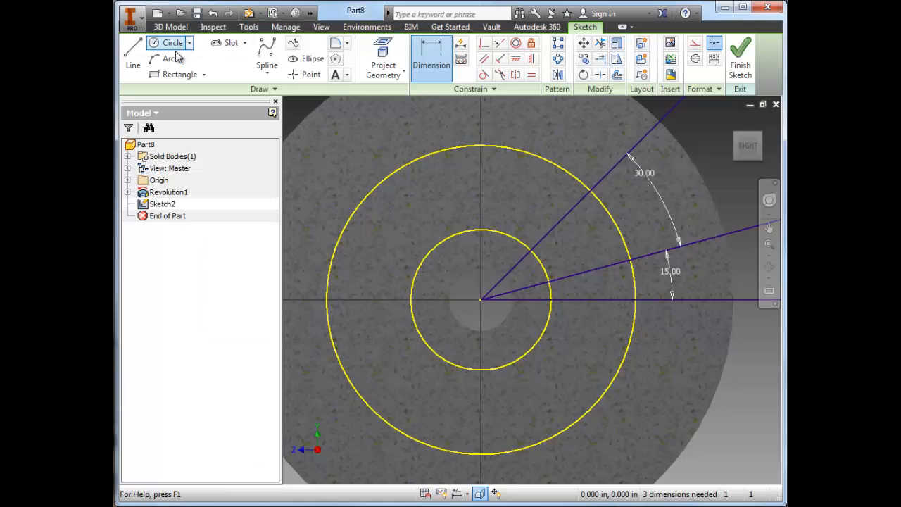
left_click(181, 59)
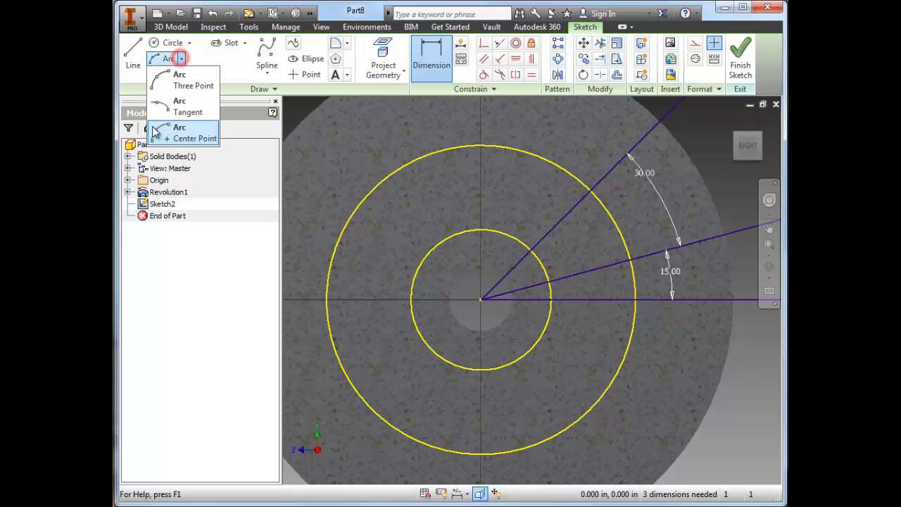
left_click(176, 136)
left_click(481, 299)
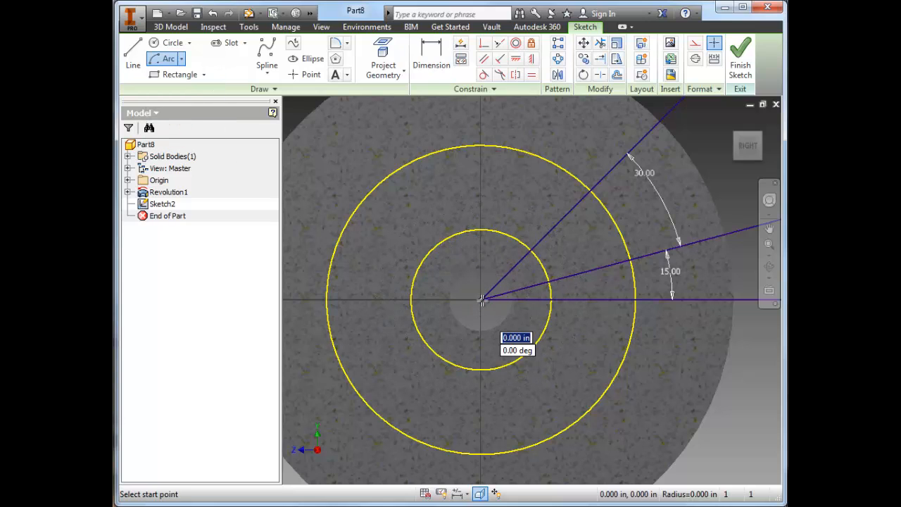
left_click(508, 200)
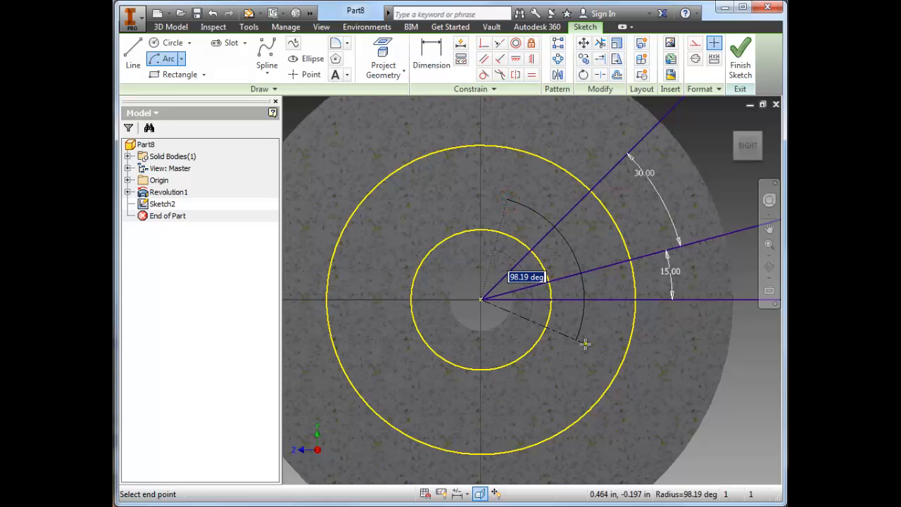
left_click(581, 344)
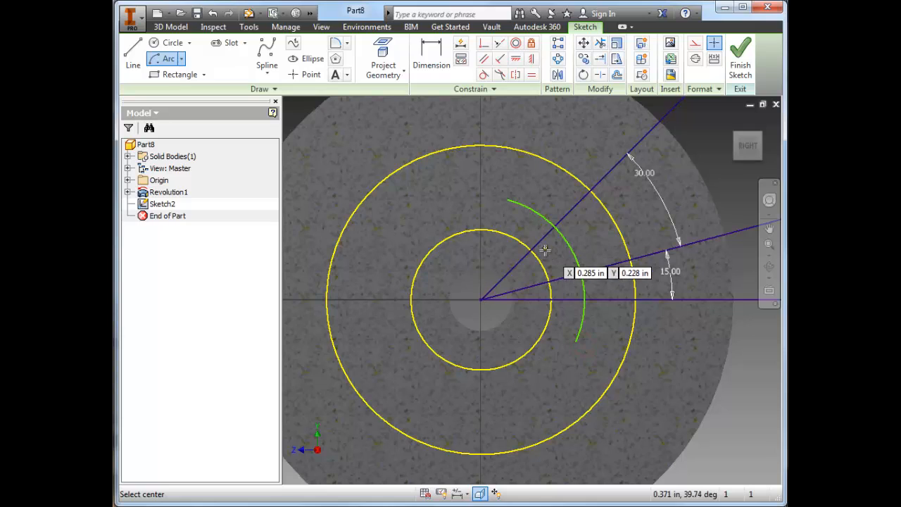
- Dimension the arc's radius as 0.375 in
key("d")
left_click(574, 249)
left_click(590, 246)
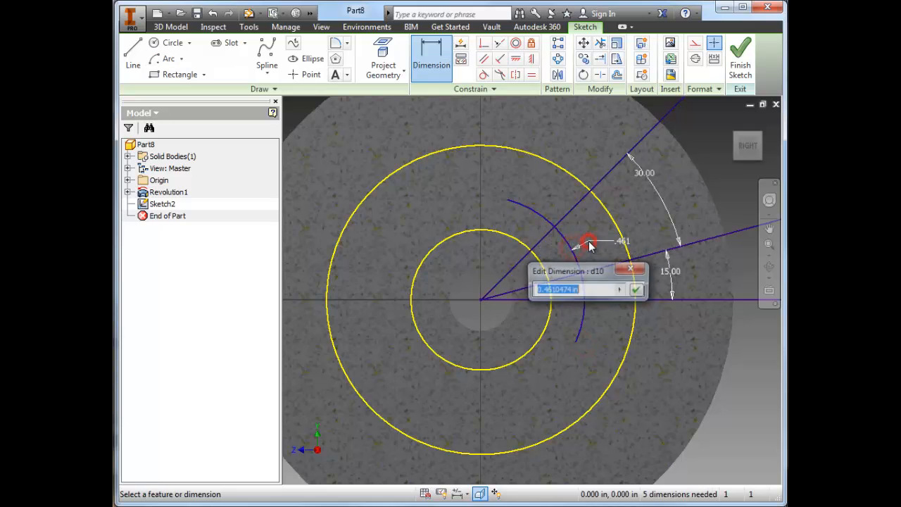
type(".375")
key("Return")
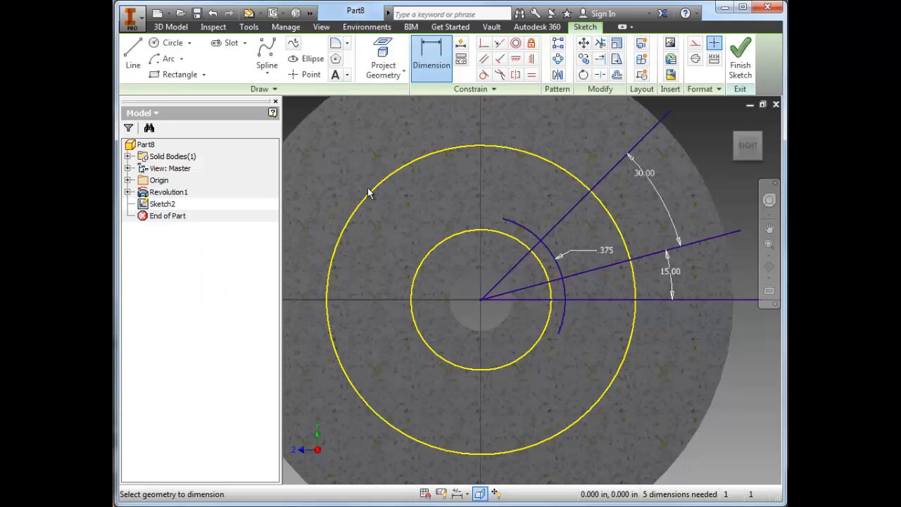
- Draw a second, larger center-point arc about the wheel's center across the three lines and set its radius to 0.625 in
left_click(166, 59)
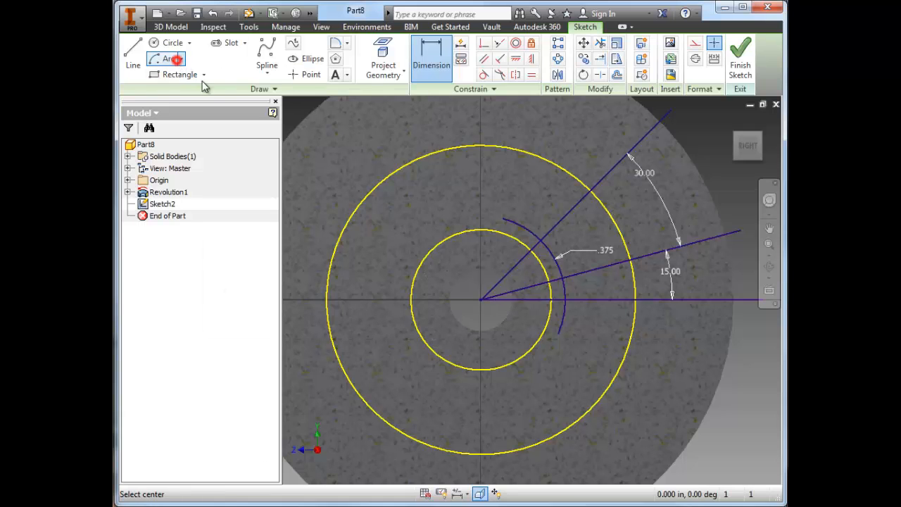
left_click(481, 300)
left_click(571, 128)
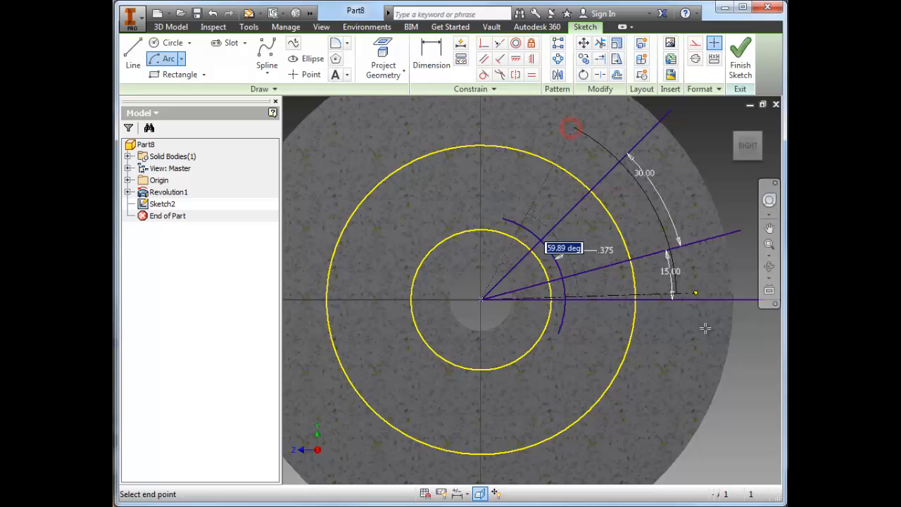
left_click(705, 335)
key("d")
left_click(653, 218)
left_click(644, 215)
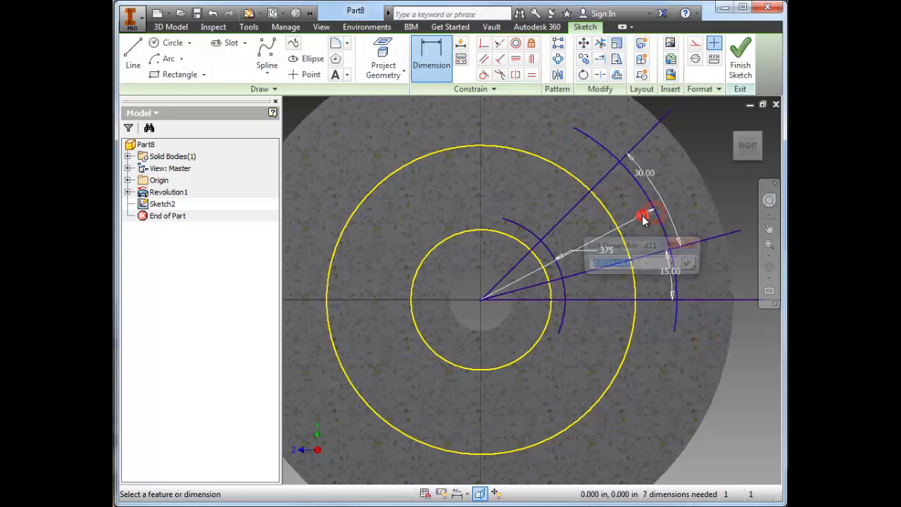
type(".625")
key("Return")
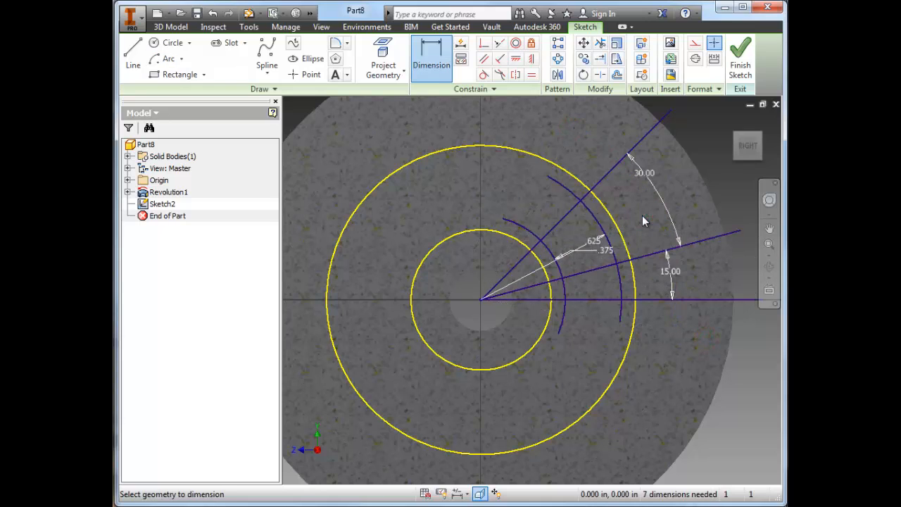
- Trim the arcs and angled lines around the area between them, leaving a closed wedge-shaped window profile
scroll(598, 243, "up", 5)
scroll(597, 251, "down", 8)
scroll(547, 217, "up", 2)
middle_click_drag(535, 255, 530, 276)
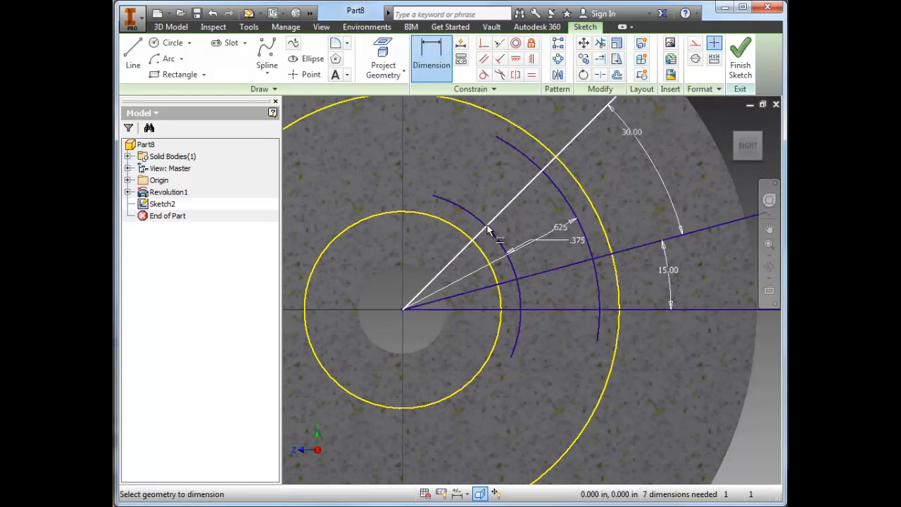
left_click(519, 294)
left_click(599, 277)
left_click(604, 257)
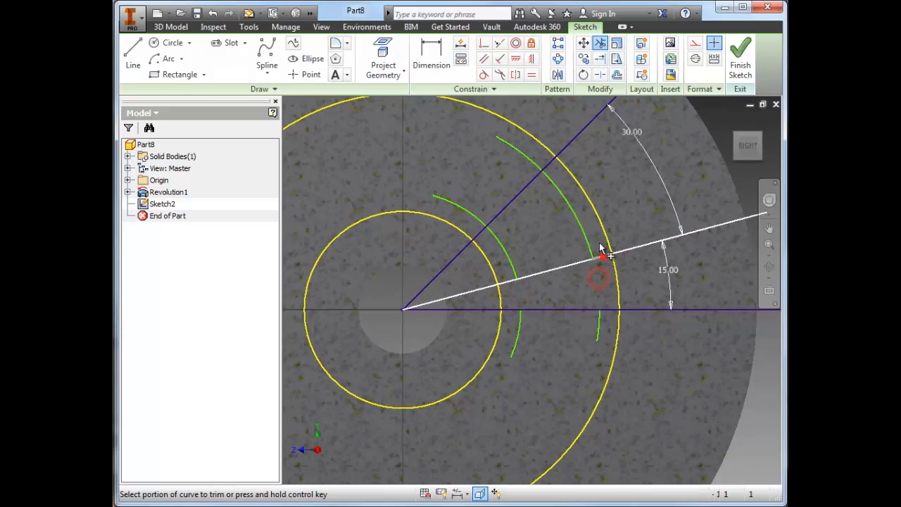
left_click(473, 222)
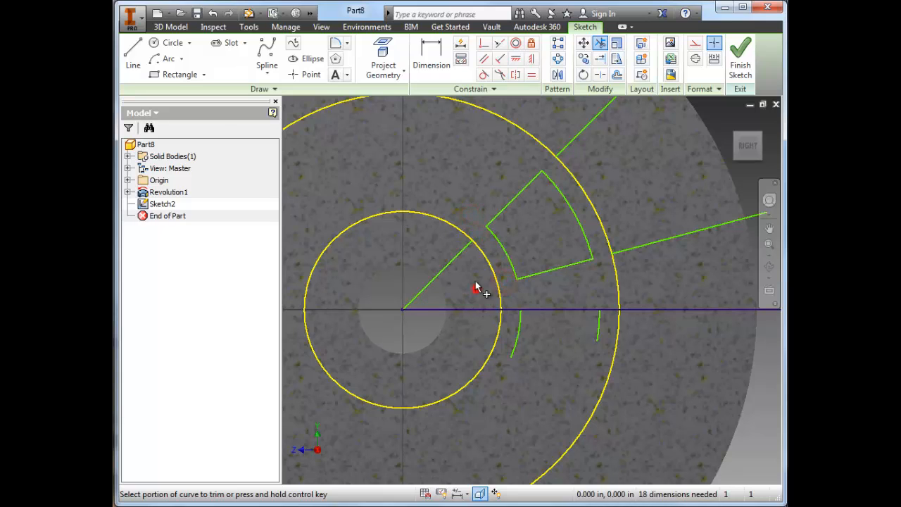
left_click(451, 260)
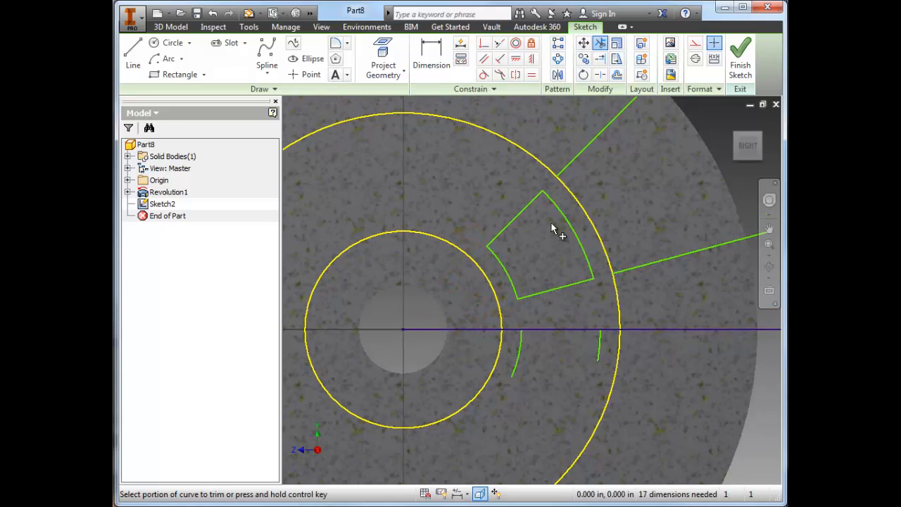
- Finish the sketch and extrude the window profile as a 1 in cut through the wheel's web
left_click(740, 55)
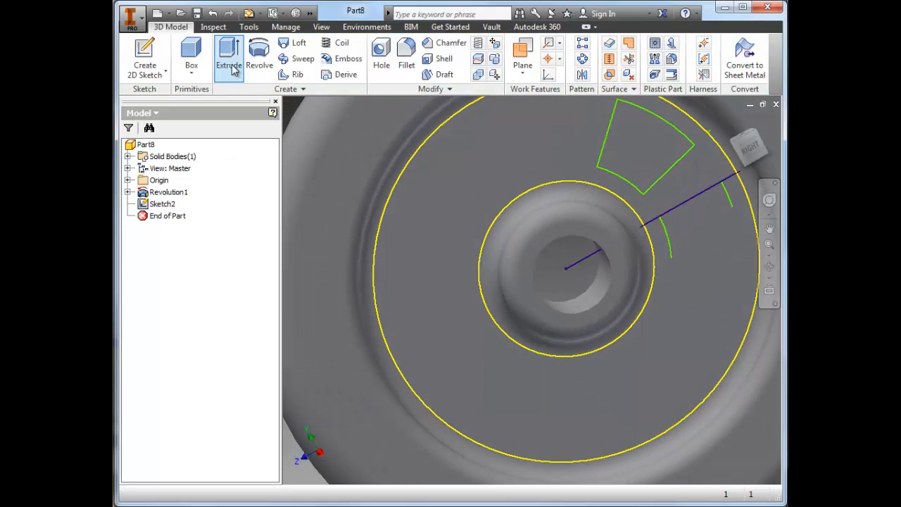
left_click(751, 148)
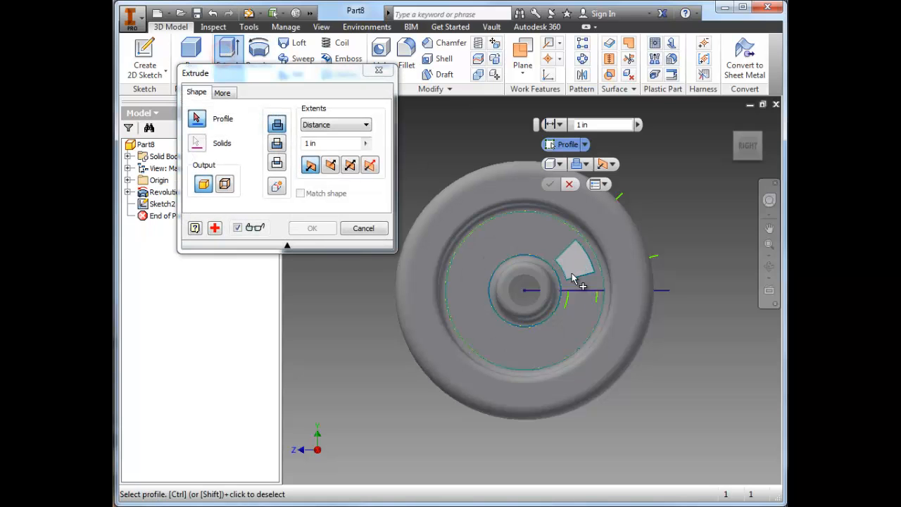
left_click(573, 266)
middle_click_drag(492, 300, 546, 286, "shift")
scroll(509, 301, "down", 4)
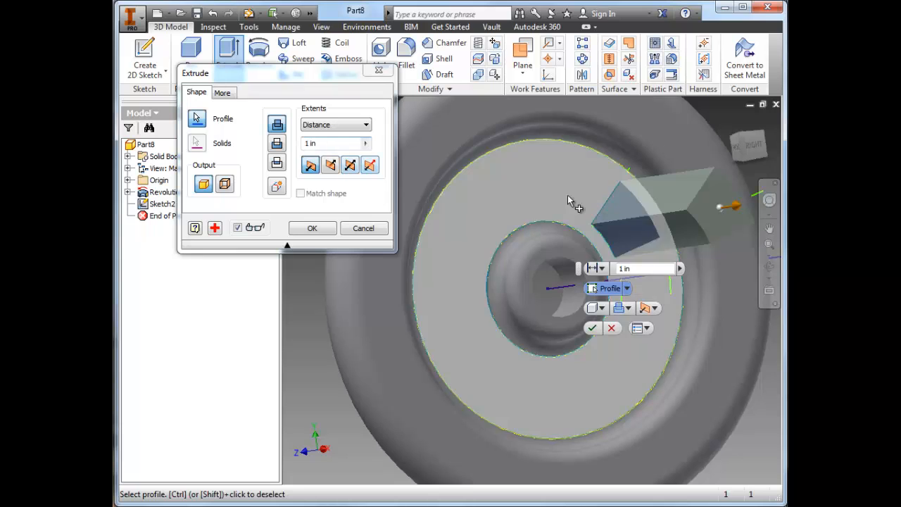
left_click(277, 143)
middle_click_drag(582, 221, 522, 250, "shift")
left_click(304, 225)
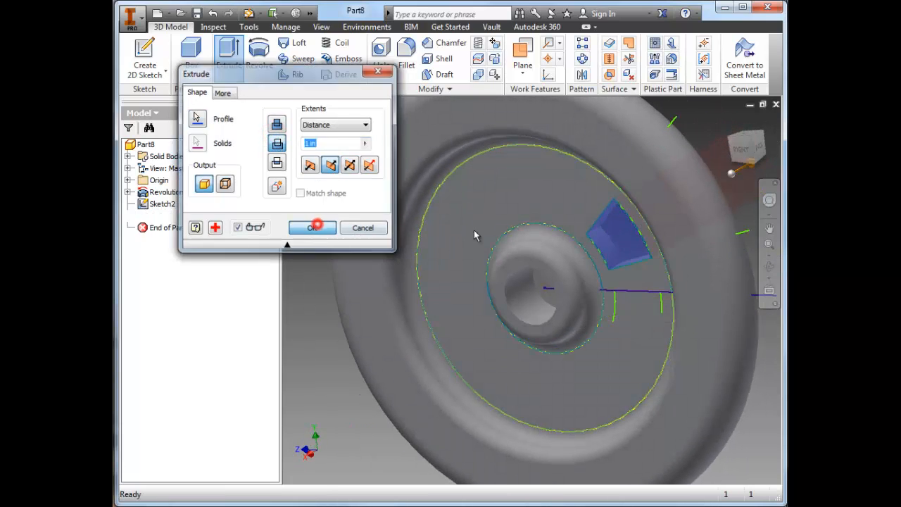
- Start a circular pattern and choose the wedge-shaped window cut in the web as the feature to pattern
left_click(741, 151)
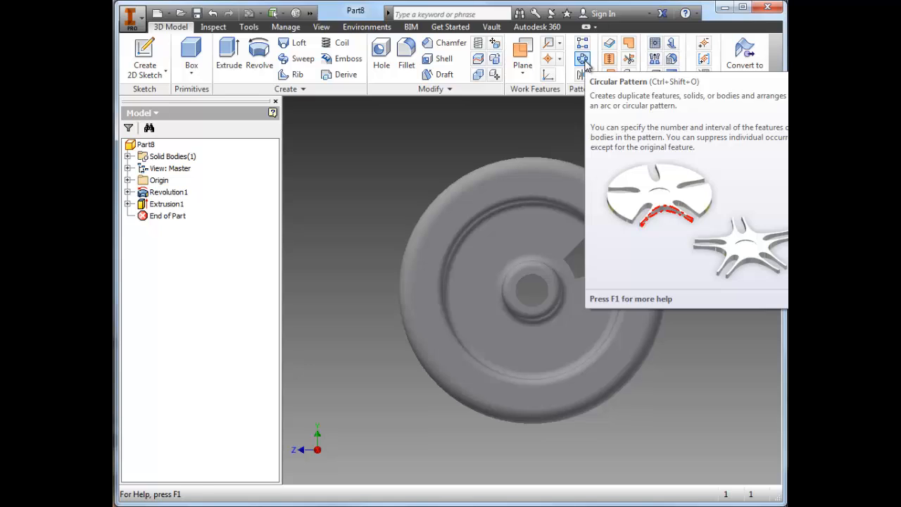
left_click(584, 60)
scroll(578, 260, "up", 5)
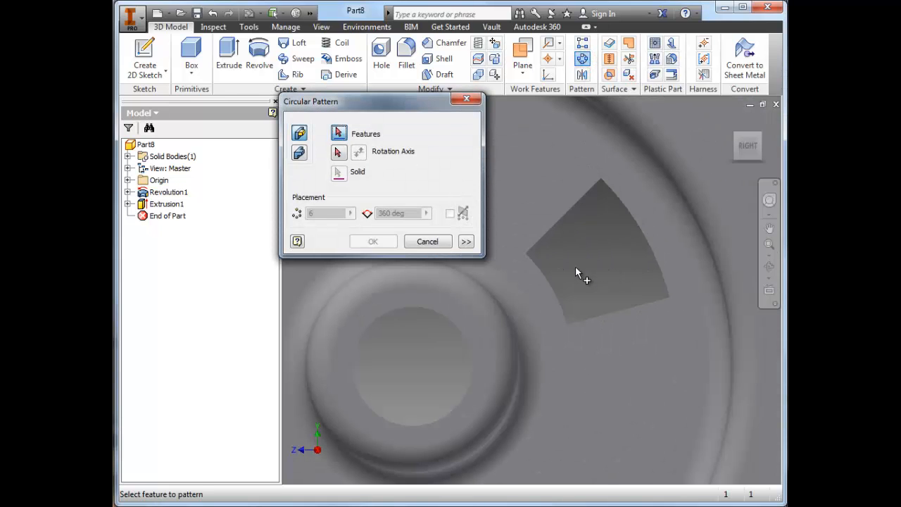
left_click(535, 238)
middle_click_drag(589, 223, 568, 226, "shift")
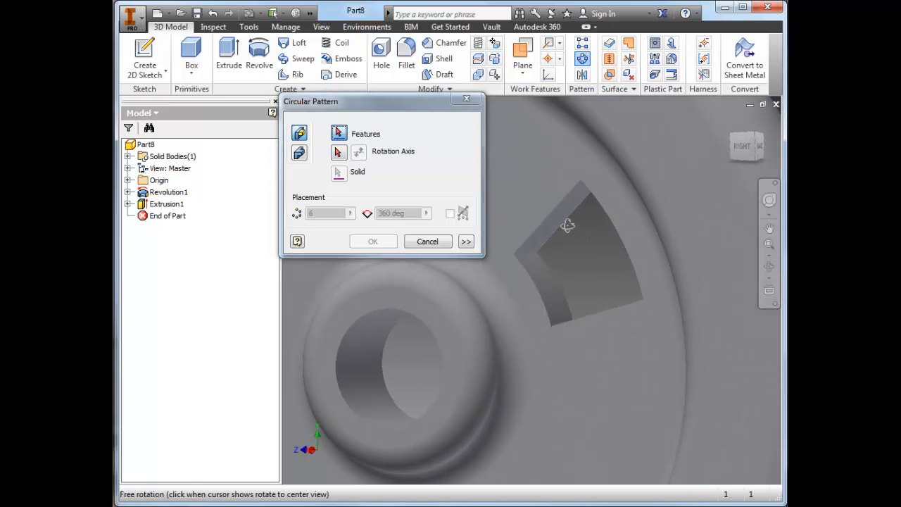
left_click(553, 225)
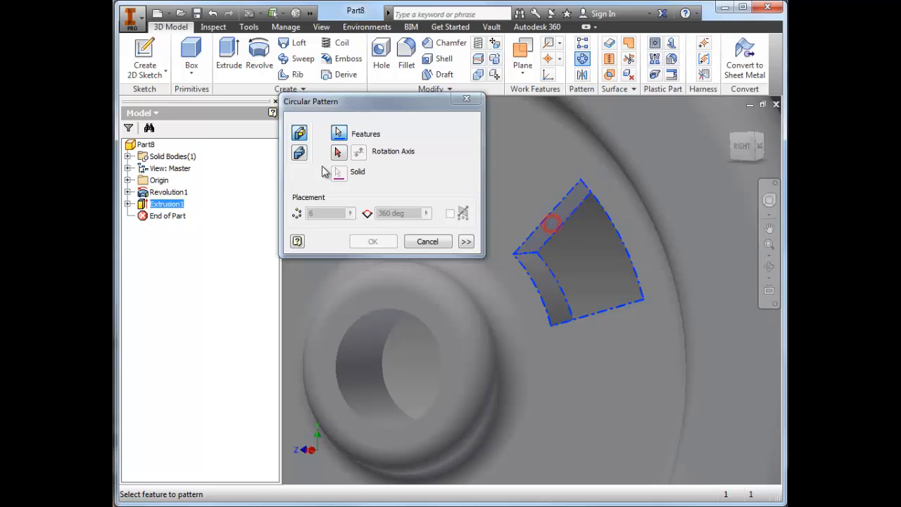
- Use the wheel's hub axis as the rotation axis and create 6 window occurrences over 360 deg
left_click(339, 154)
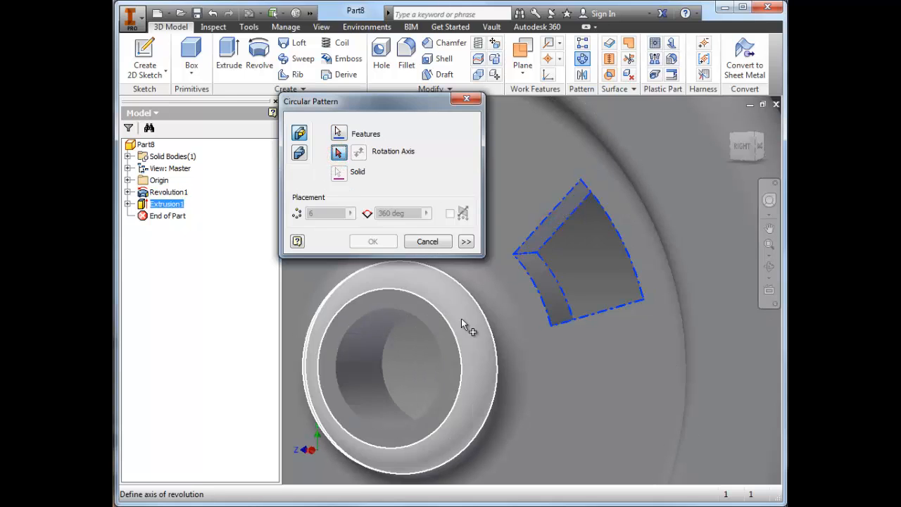
middle_click_drag(461, 318, 513, 352, "shift")
scroll(514, 347, "down", 3)
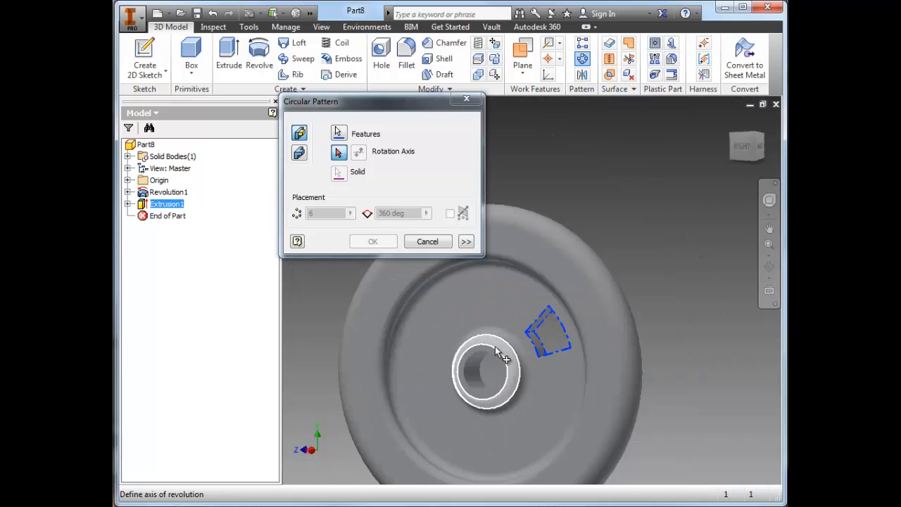
scroll(495, 349, "up", 2)
left_click(493, 362)
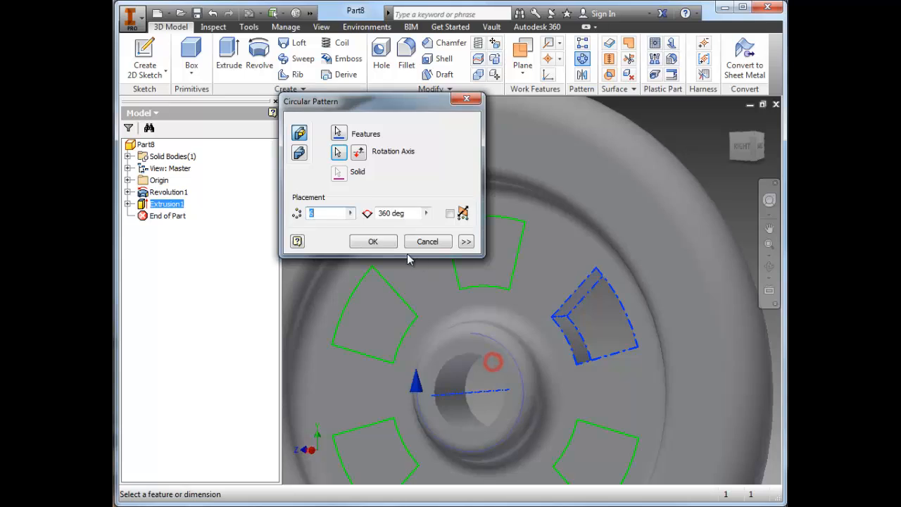
double_click(324, 212)
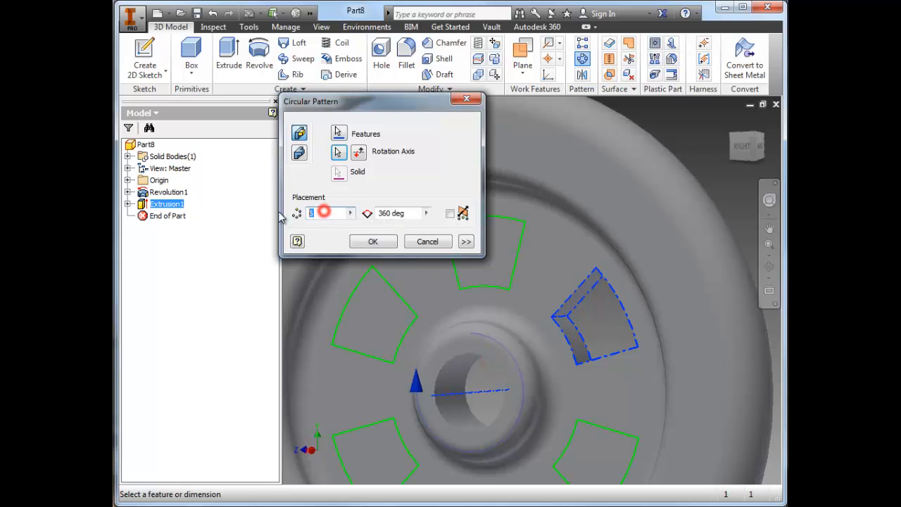
left_click(374, 246)
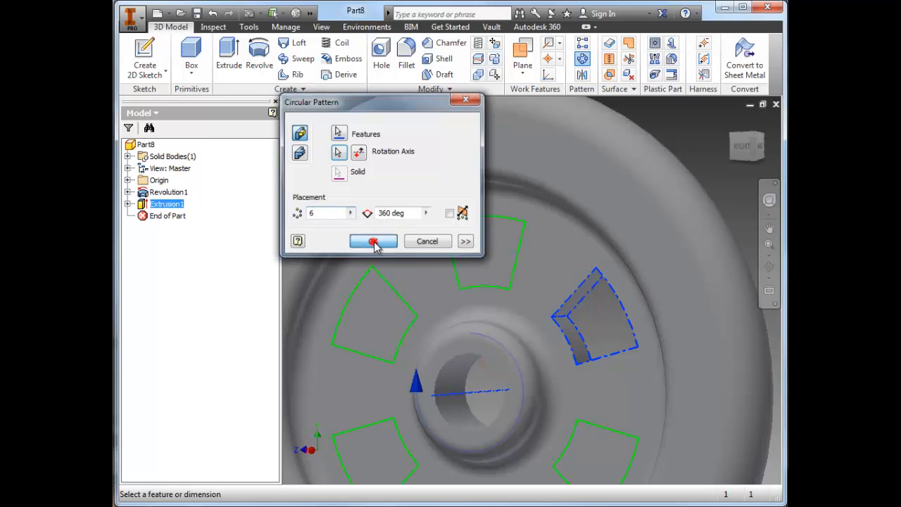
- Consult the reference drawing, start a new sketch on the web face between the windows, and slice the graphics at the sketch plane
middle_click_drag(412, 351, 414, 306)
scroll(416, 275, "down", 3)
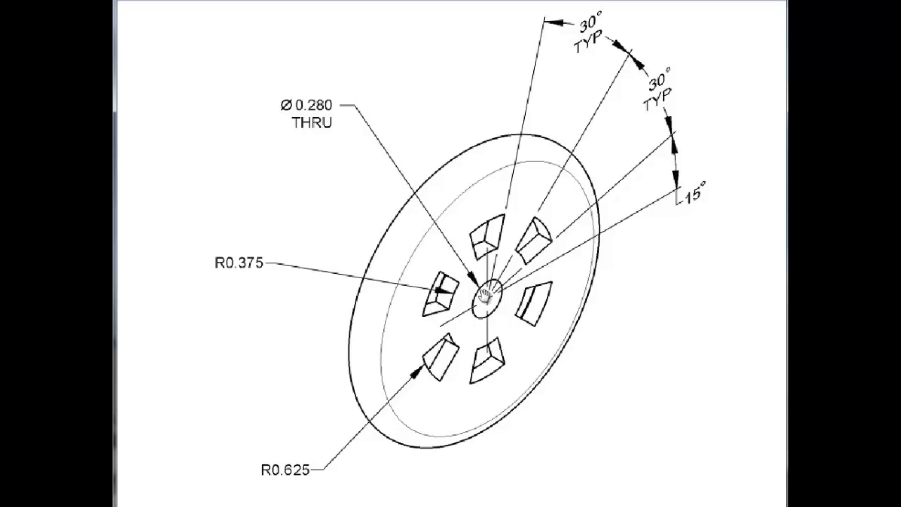
left_click_drag(475, 136, 472, 295)
left_click_drag(457, 105, 459, 356)
left_click_drag(494, 109, 506, 238)
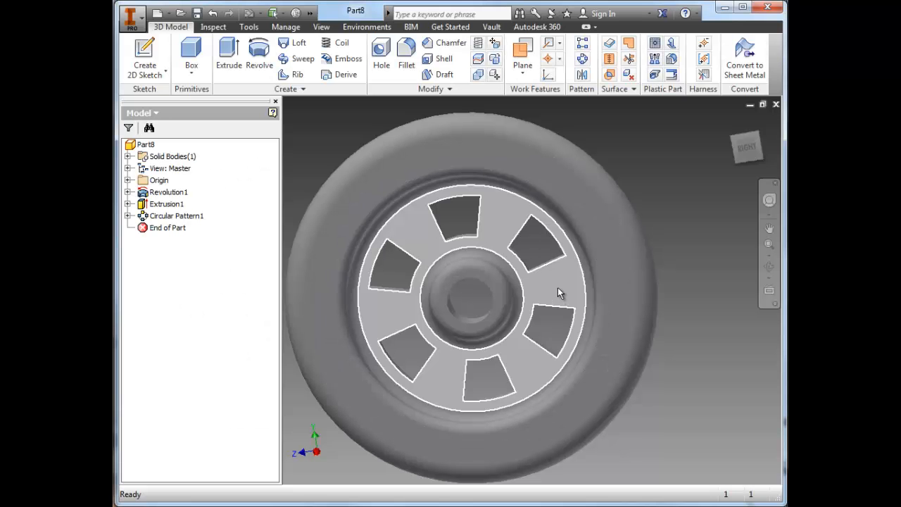
left_click(562, 290)
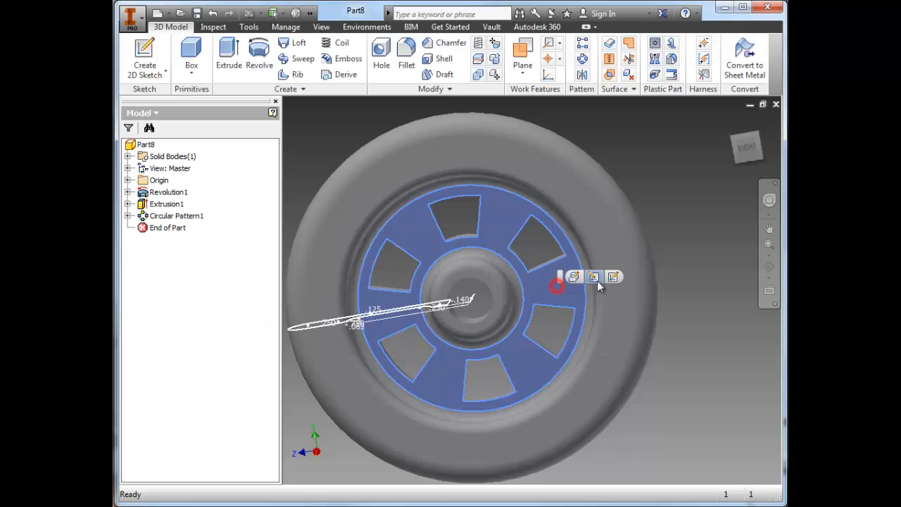
left_click(613, 278)
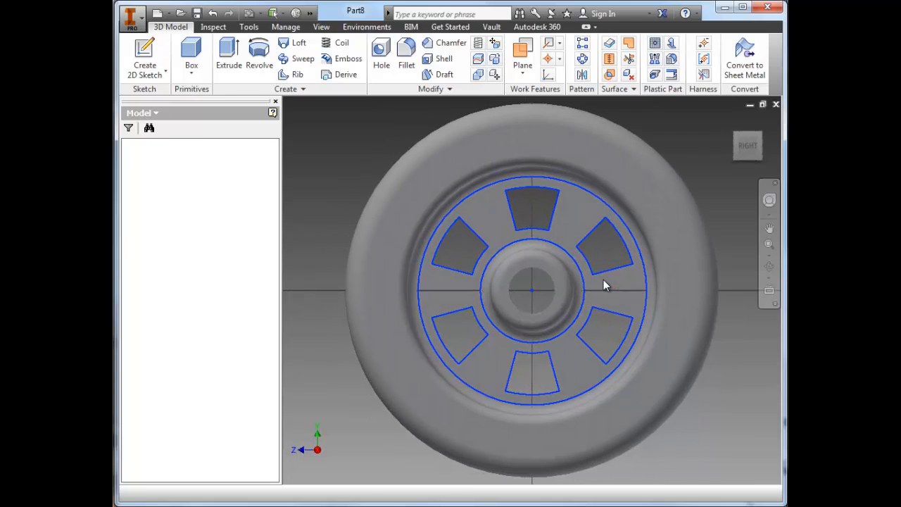
key("F7")
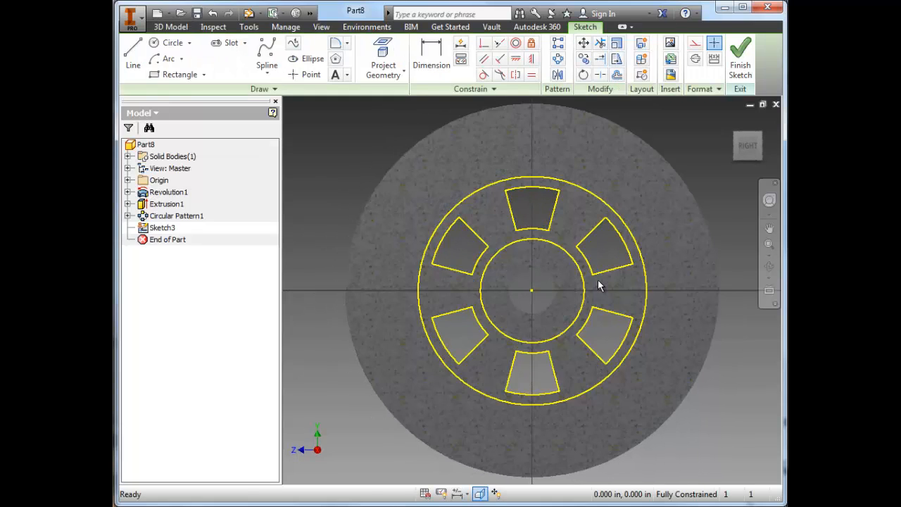
scroll(596, 282, "down", 3)
scroll(595, 282, "up", 3)
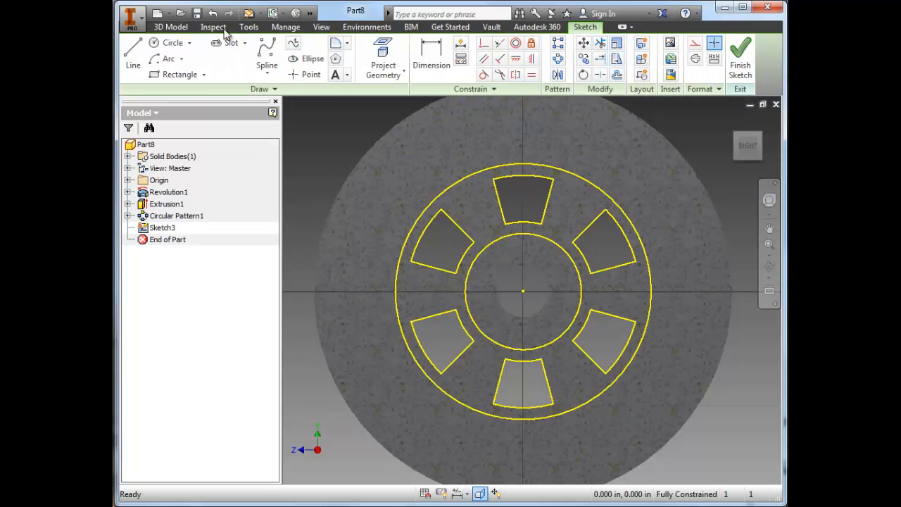
- Draw a circle about 0.46 in in diameter, level with the wheel's center and about 0.77 in from it along the horizontal axis
left_click(169, 42)
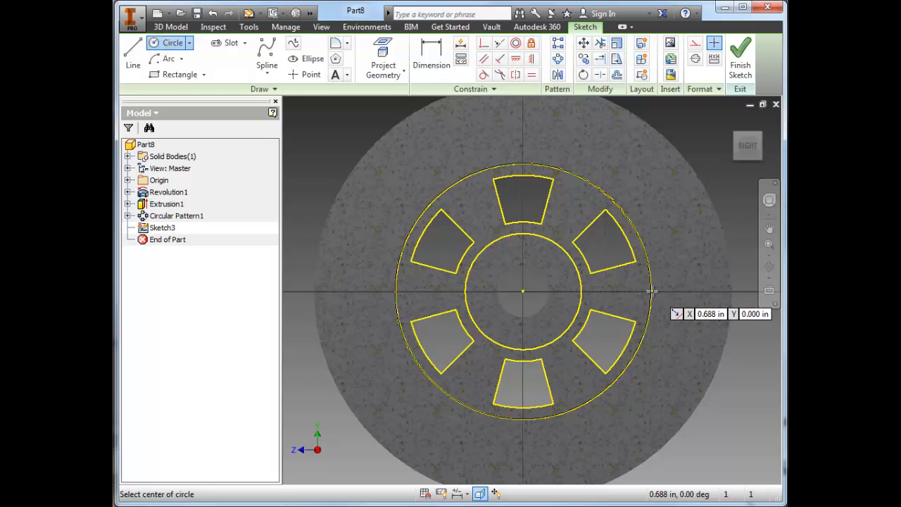
left_click(666, 289)
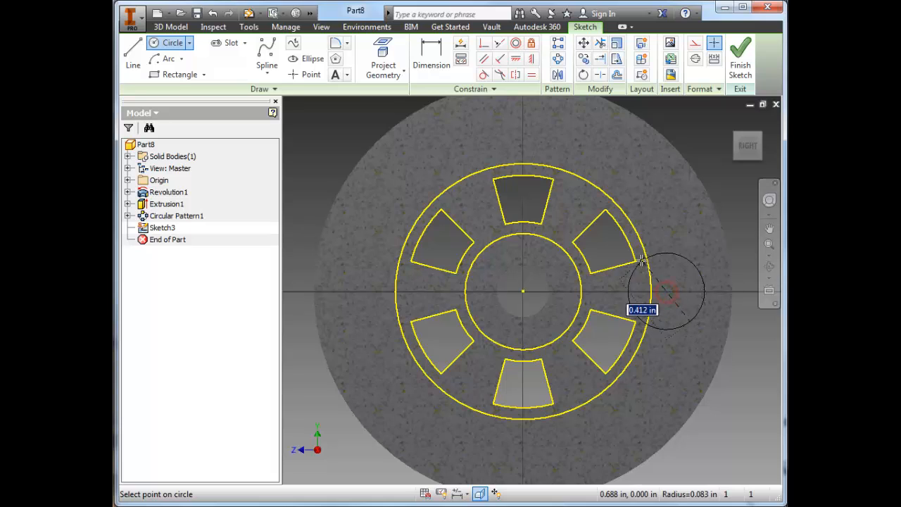
left_click(662, 247)
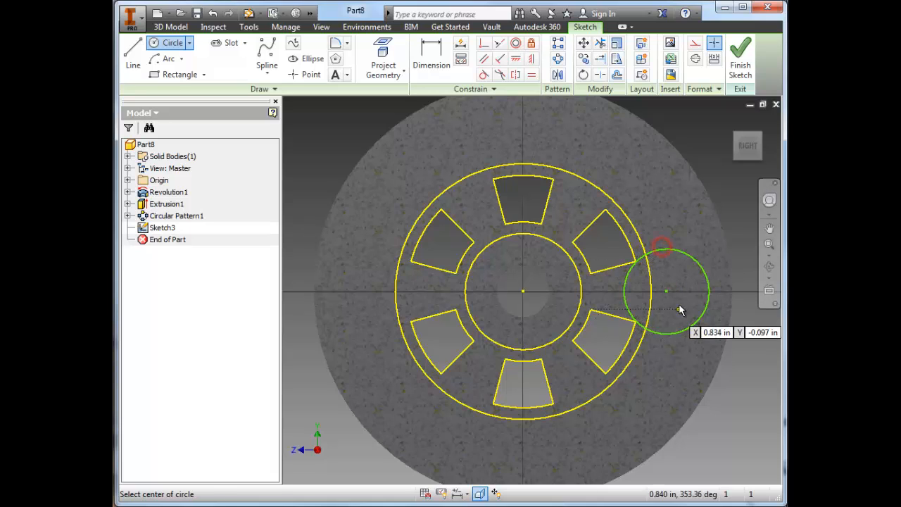
- Dimension the circle's center 0.7 in from the wheel's center and set its diameter to 0.25 in
key("d")
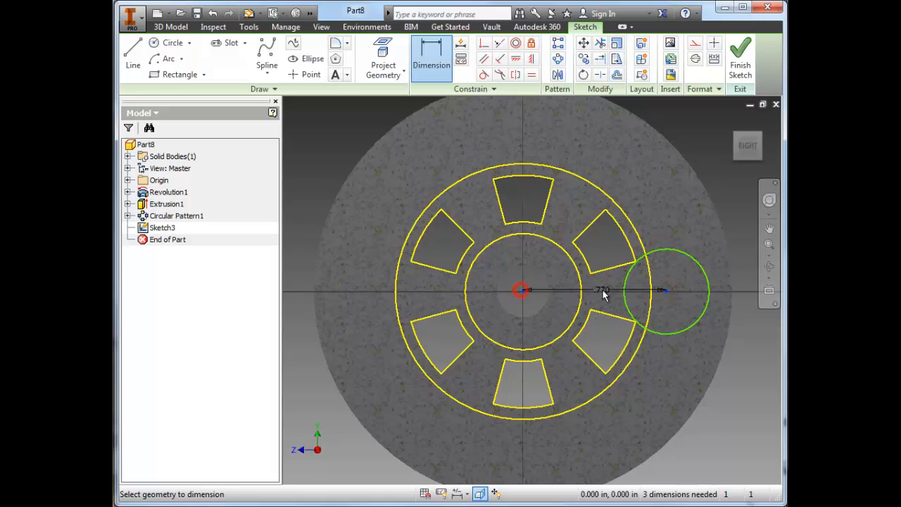
left_click(601, 282)
type(".7")
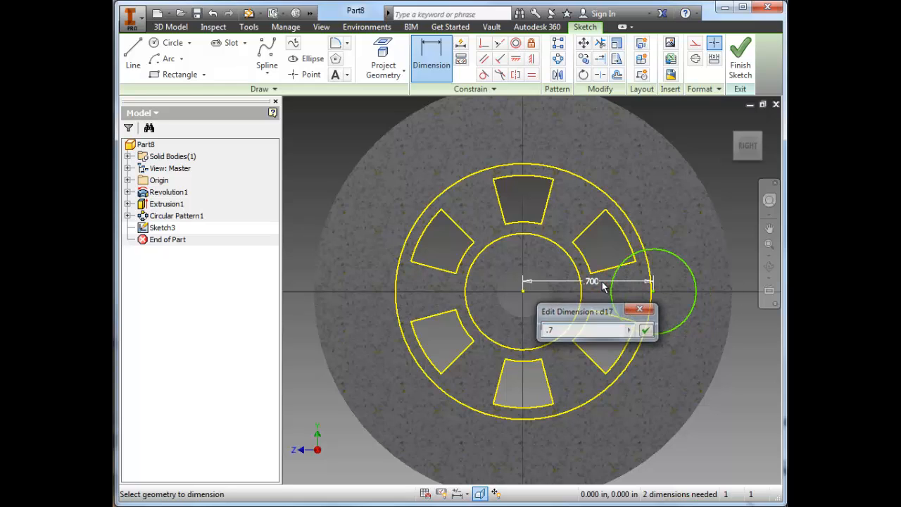
key("Return")
left_click(664, 241)
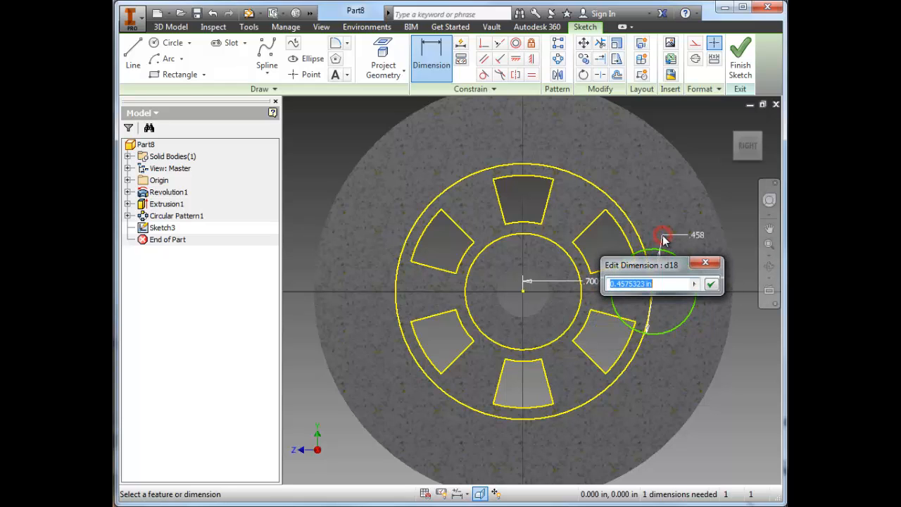
type(".25")
key("Return")
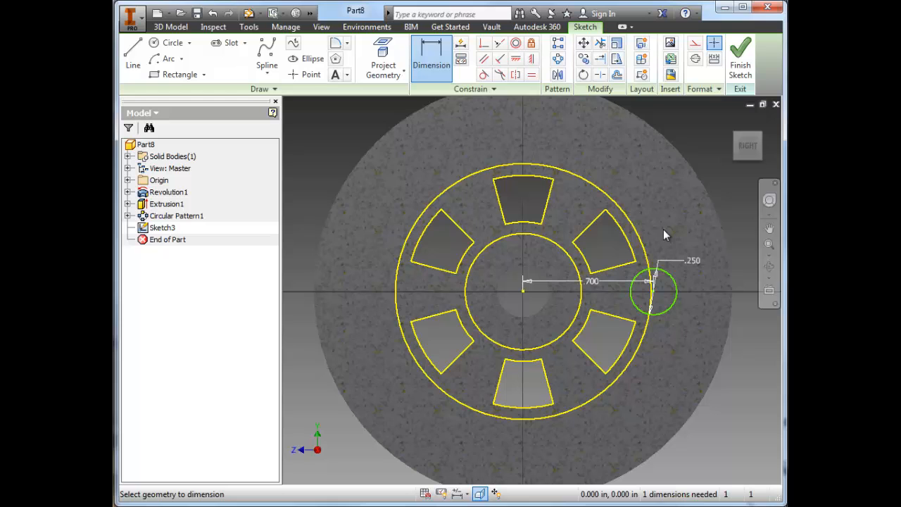
- Finish the sketch and extrude the full circle 0.375 in outward from the web as a joined peg
left_click(739, 67)
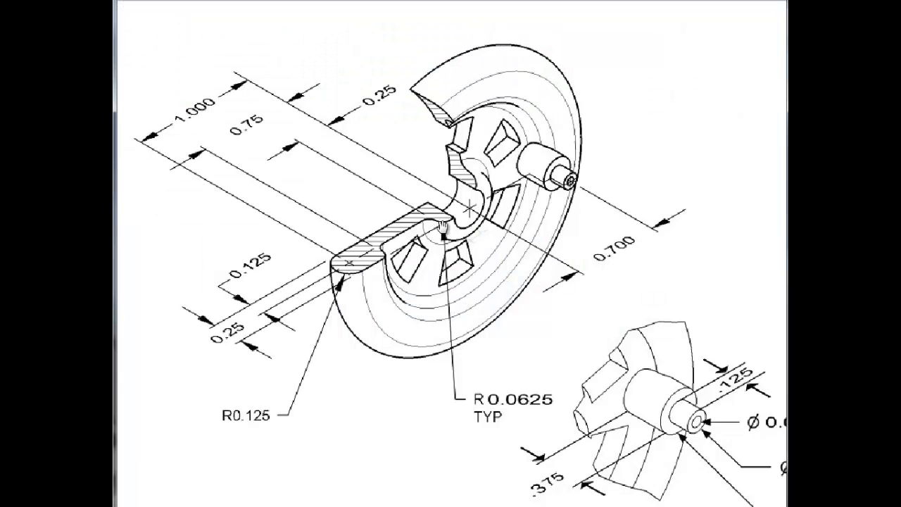
scroll(598, 331, "down", 2)
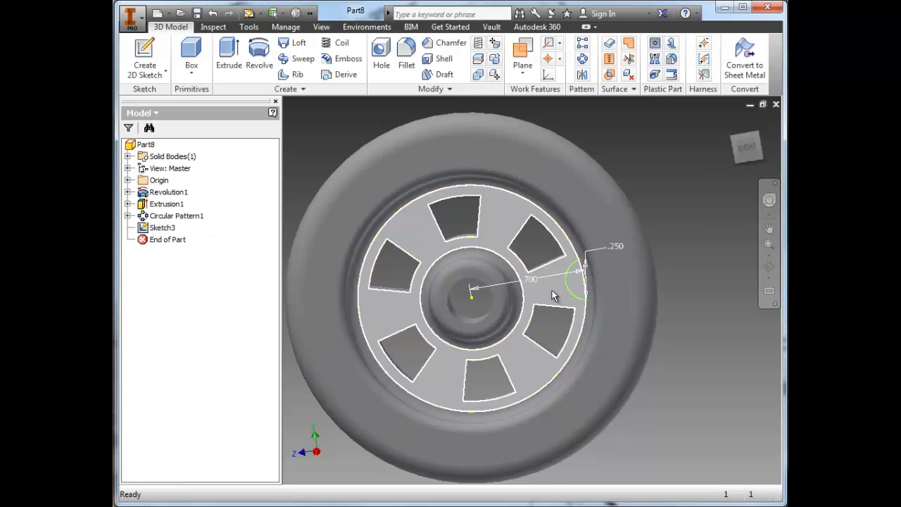
left_click(229, 53)
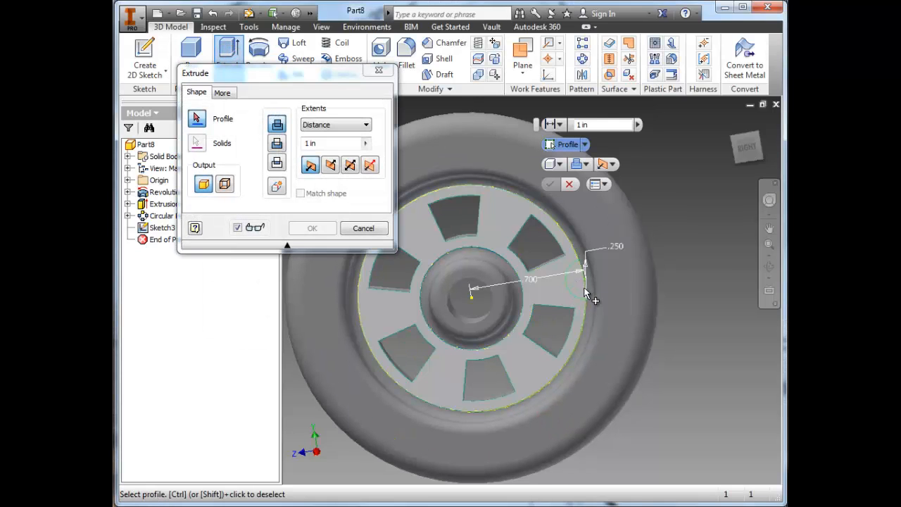
left_click(586, 279)
left_click(321, 144)
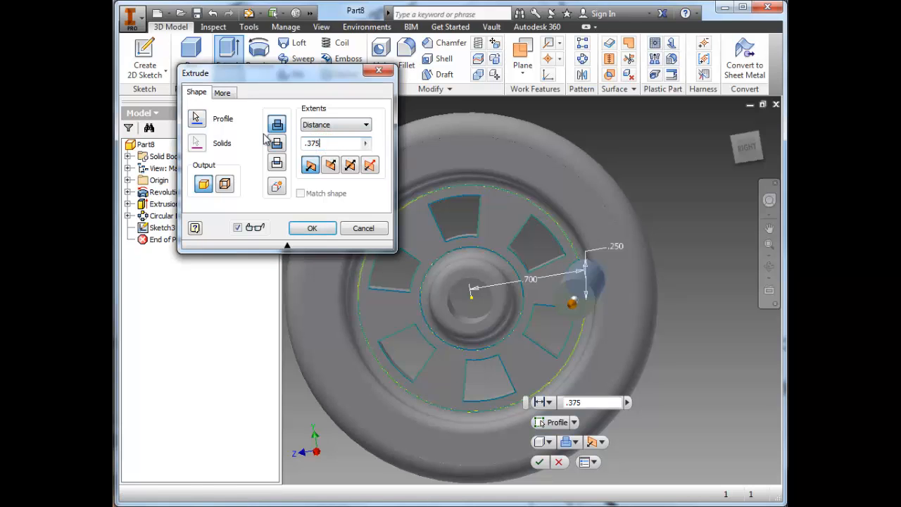
key("Return")
- Check the peg tip's dimensions in the reference drawing and start a new sketch on the peg's end face
mouse_move(542, 256)
middle_mouse_down("shift")
mouse_move(563, 262)
mouse_move(542, 263)
middle_mouse_up("shift")
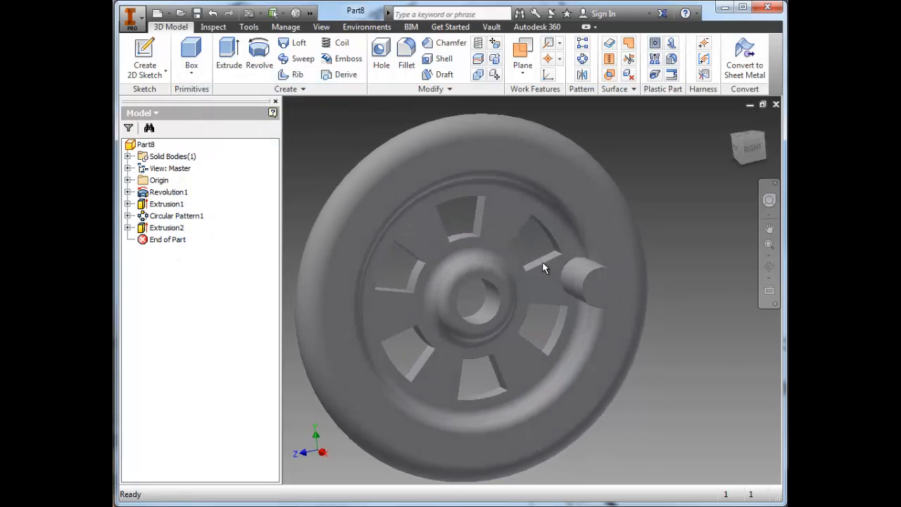
key("alt+Tab")
mouse_move(678, 353)
left_mouse_down()
mouse_move(621, 342)
mouse_move(625, 352)
left_mouse_up()
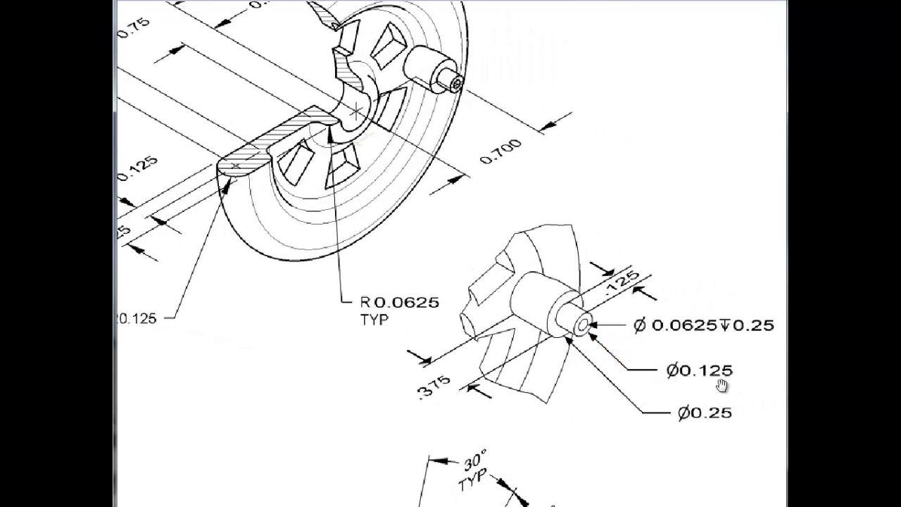
key("alt+Tab")
left_click(598, 288)
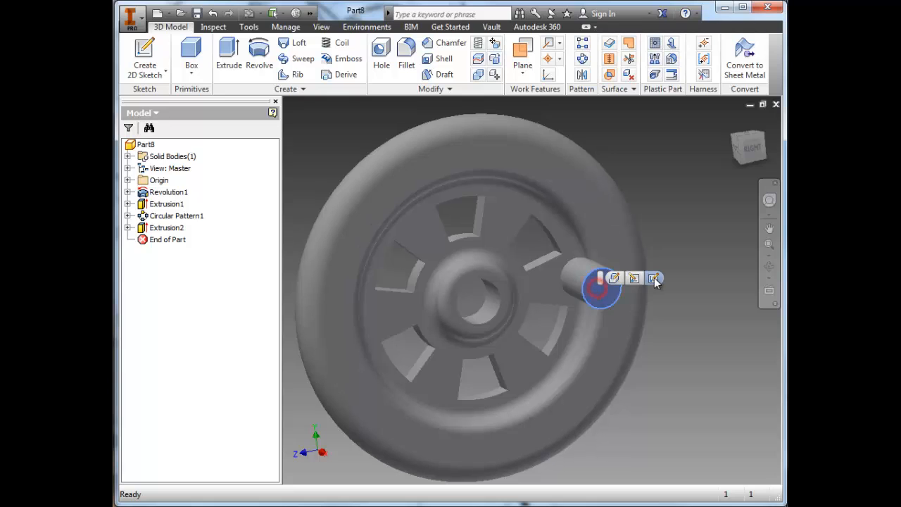
left_click(655, 277)
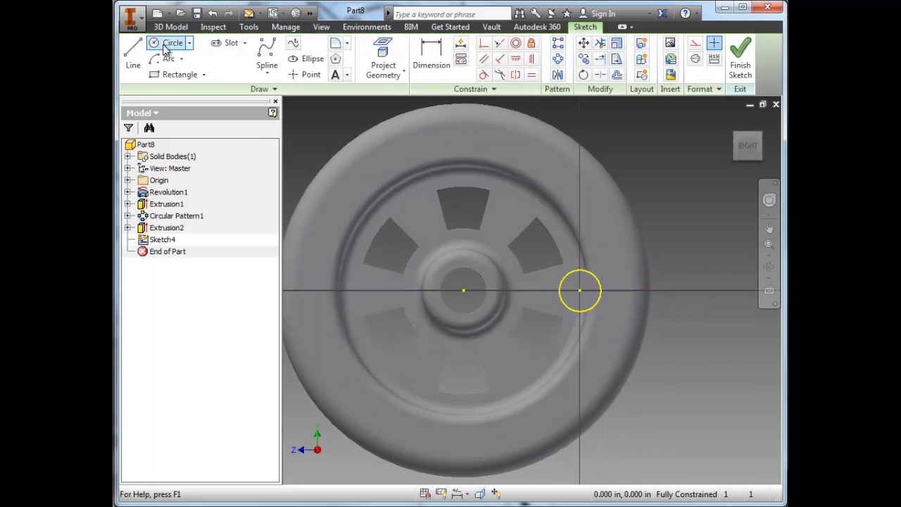
- Draw a circle 0.125 in in diameter, concentric with the peg's end face
left_click(165, 43)
left_click(579, 291)
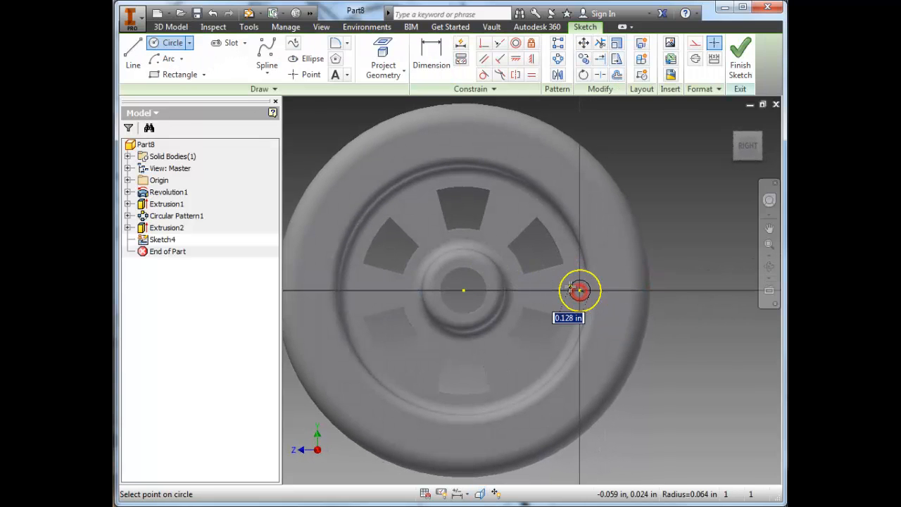
type(".125")
key("Return")
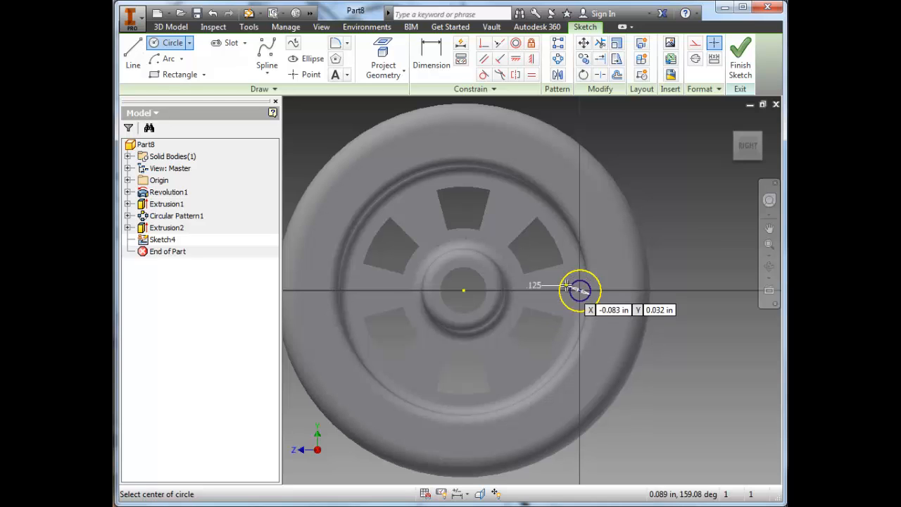
- Finish the sketch and extrude the small circle 0.125 in outward from the peg's end face as a joined tip
left_click(740, 56)
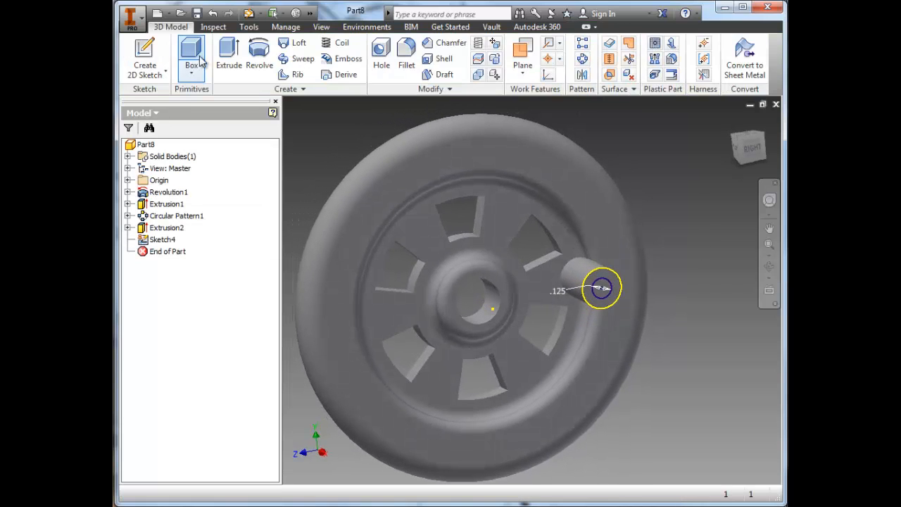
left_click(227, 49)
left_click(601, 288)
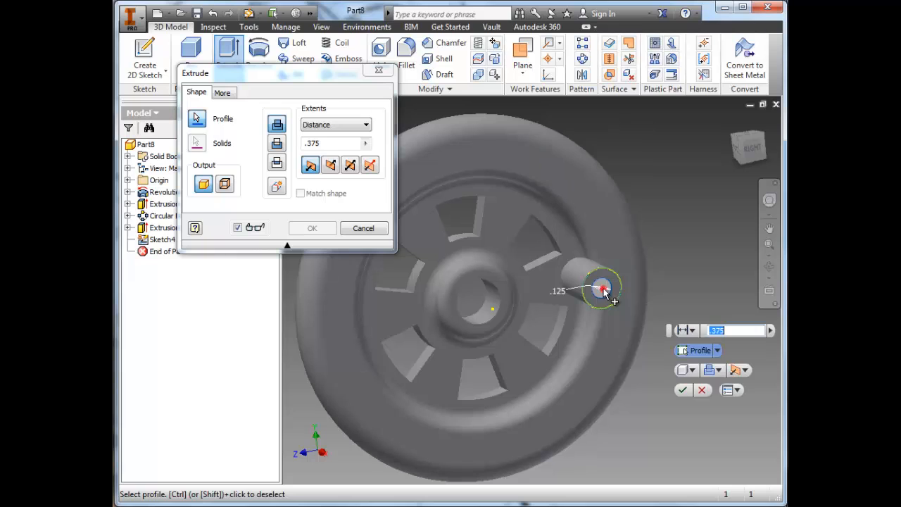
key("Return")
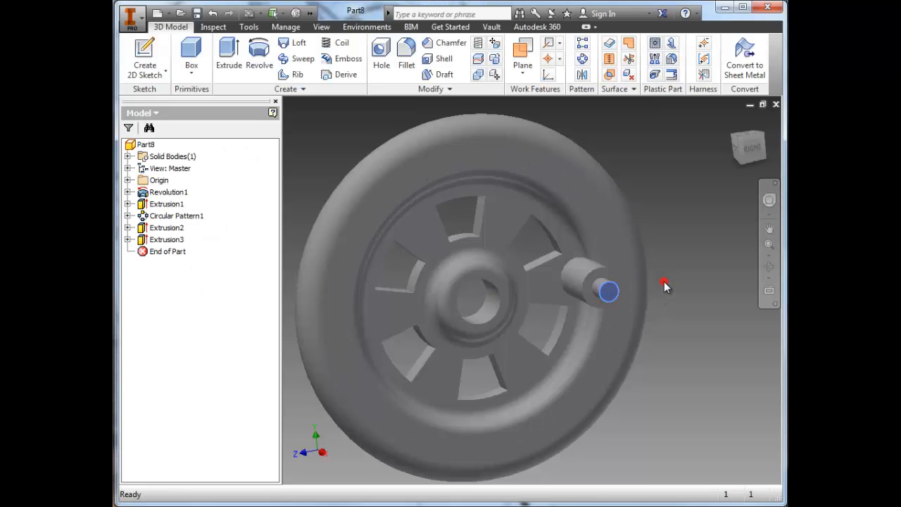
- Sketch a centre point in the middle of the peg tip's end face and finish the sketch
left_click(664, 282)
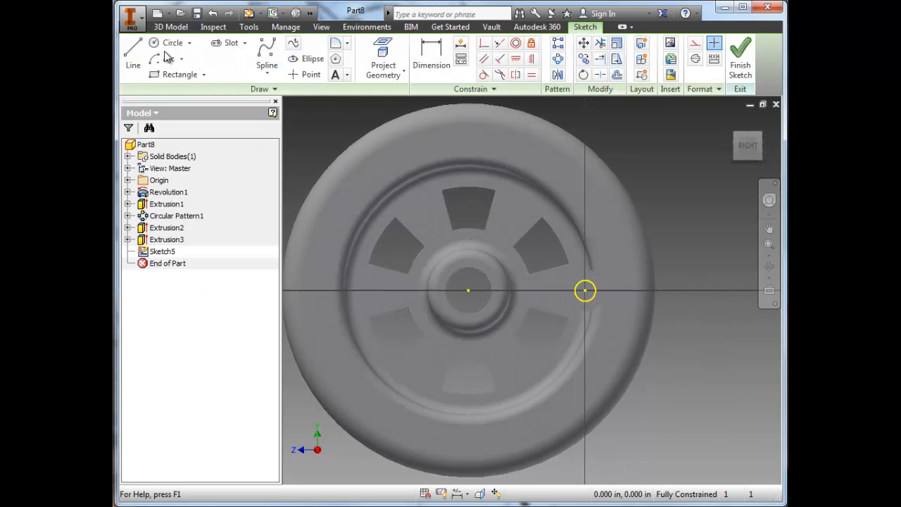
left_click(304, 75)
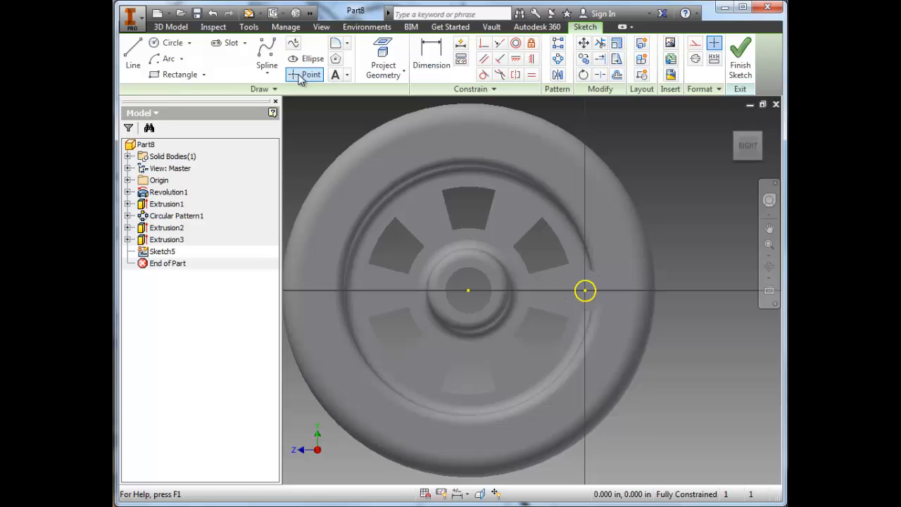
scroll(547, 230, "down", 3)
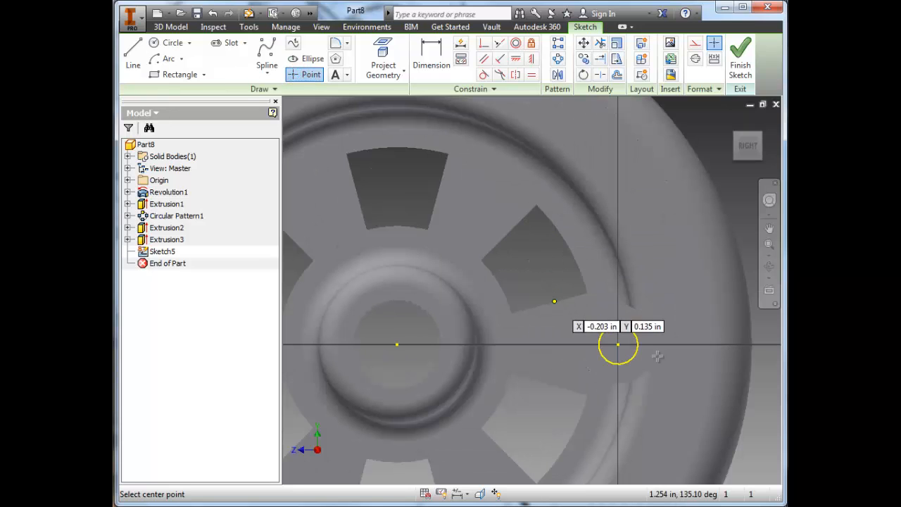
left_click(619, 344)
left_click(739, 62)
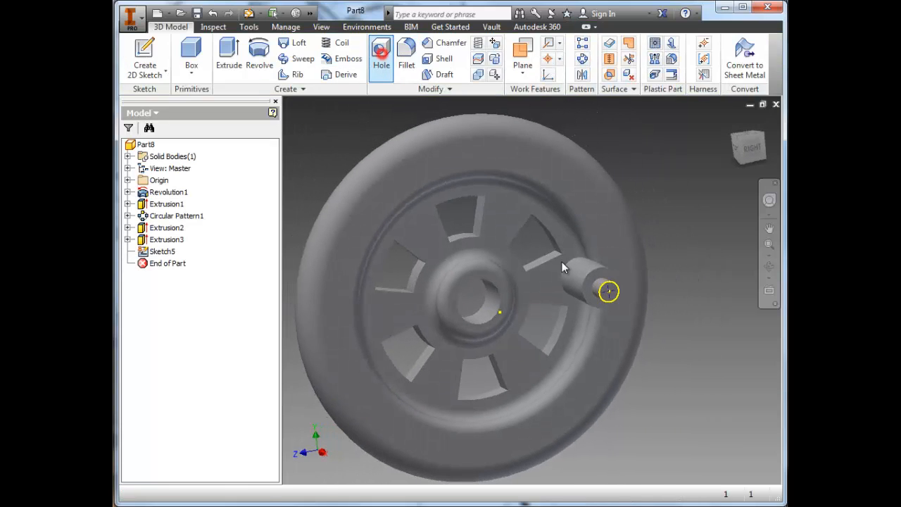
- Start a hole at the sketched point on the peg tip and check its diameter and depth in the reference drawing
scroll(616, 302, "down", 3)
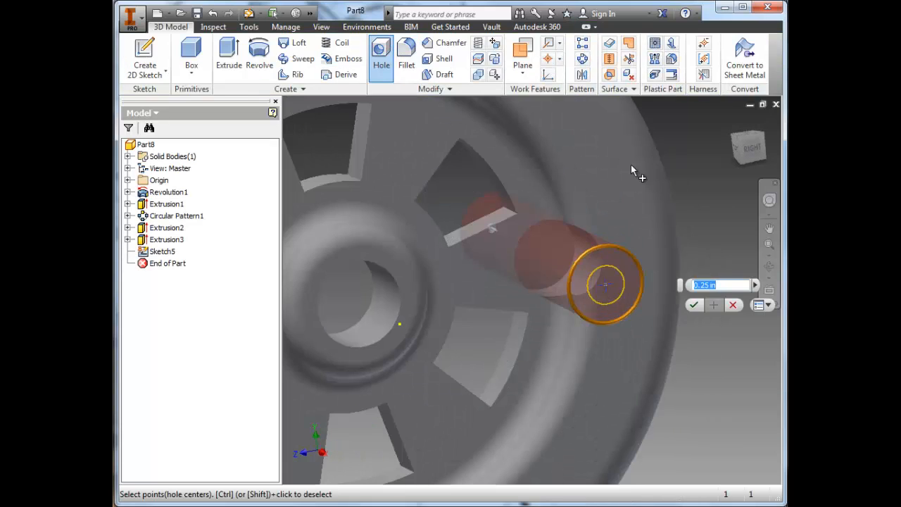
left_click_drag(483, 91, 331, 79)
key("alt+Tab")
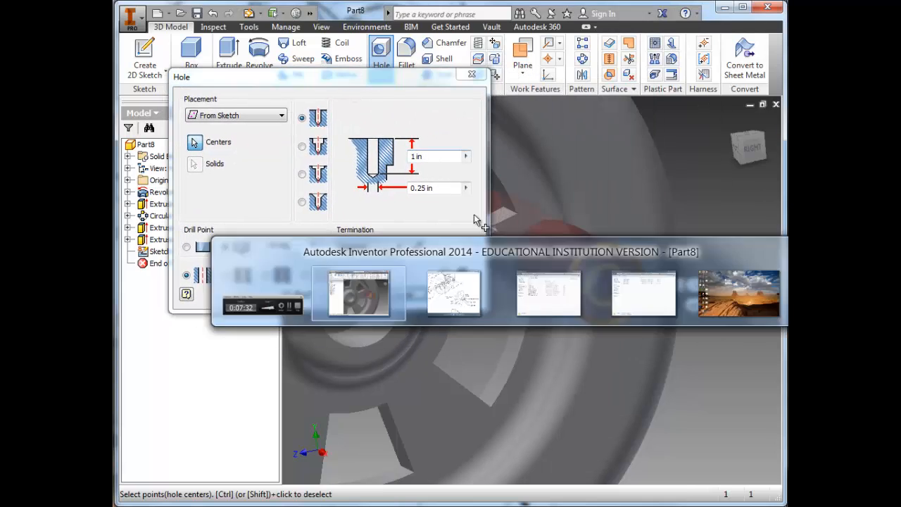
key("alt+Tab")
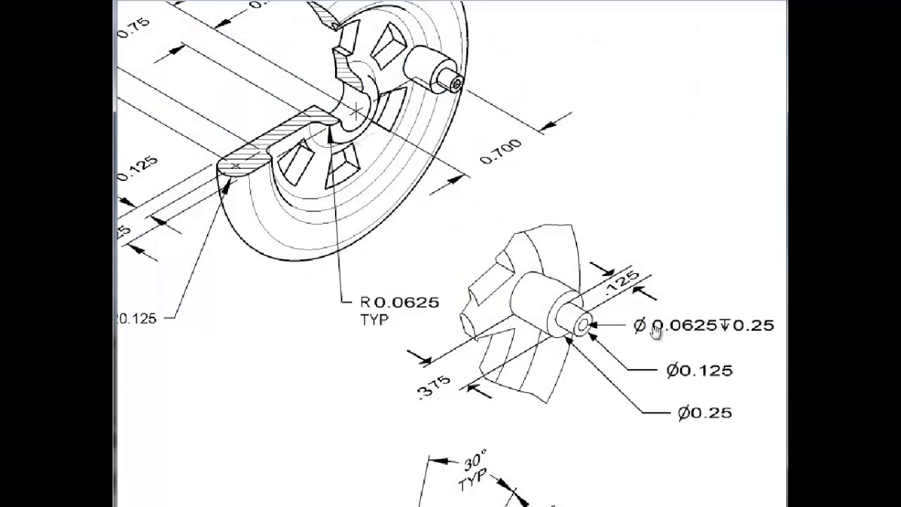
key("alt+Tab")
key("alt+Tab")
key("alt+Tab")
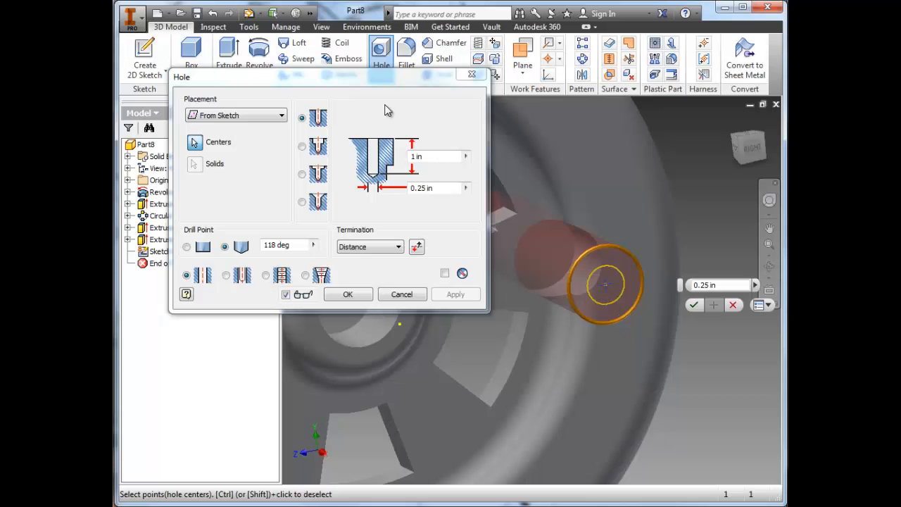
left_click(436, 187)
key("alt+Tab")
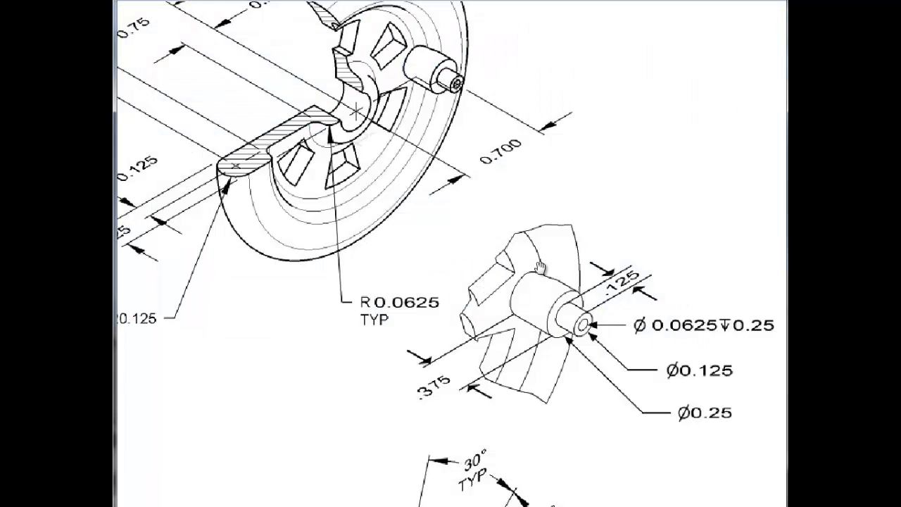
key("alt+Tab")
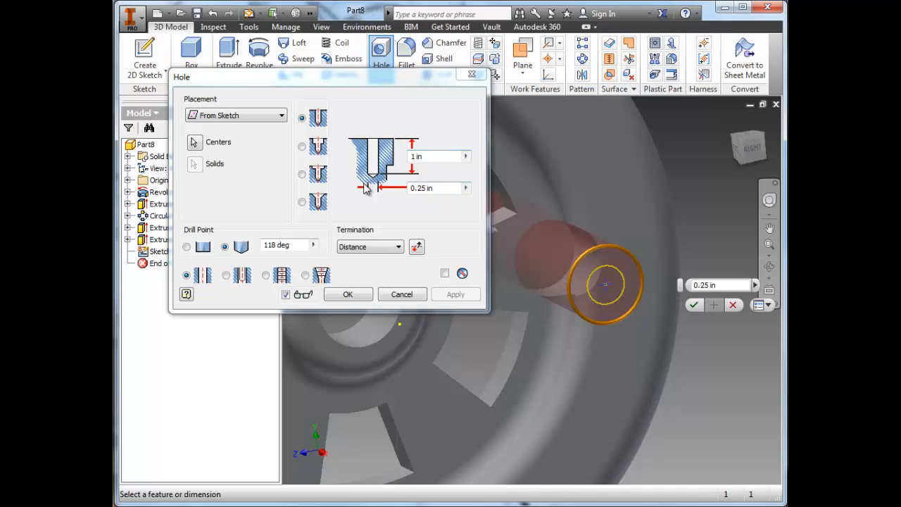
- Drill a simple hole 0.0625 in in diameter and 0.25 in deep into the peg tip
left_click(429, 188)
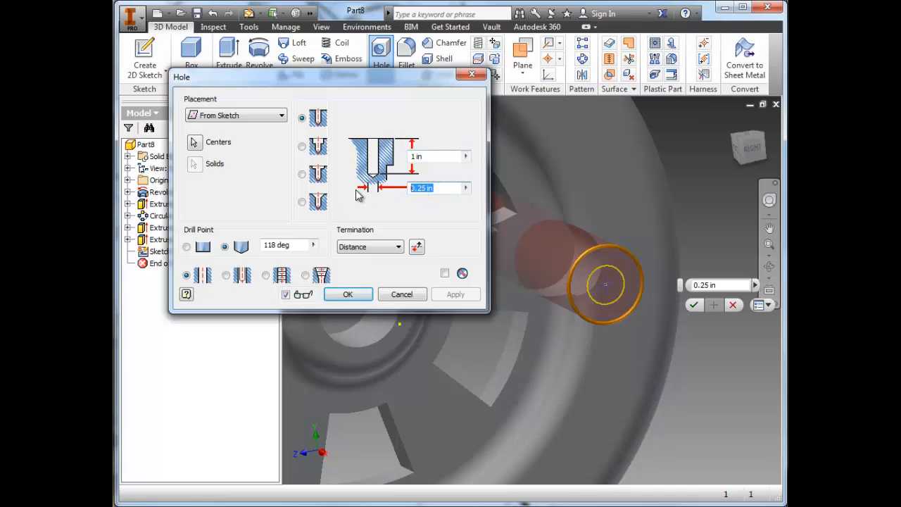
type(".0625")
left_click(428, 154)
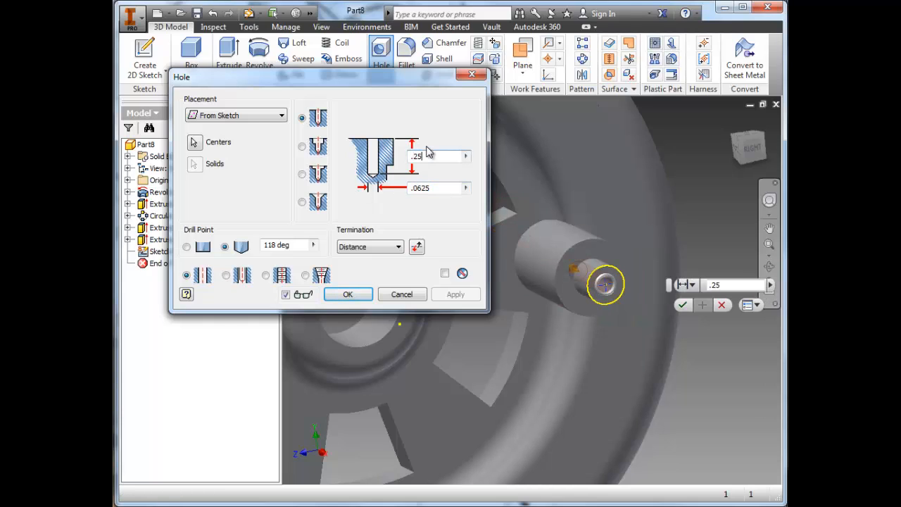
left_click(347, 296)
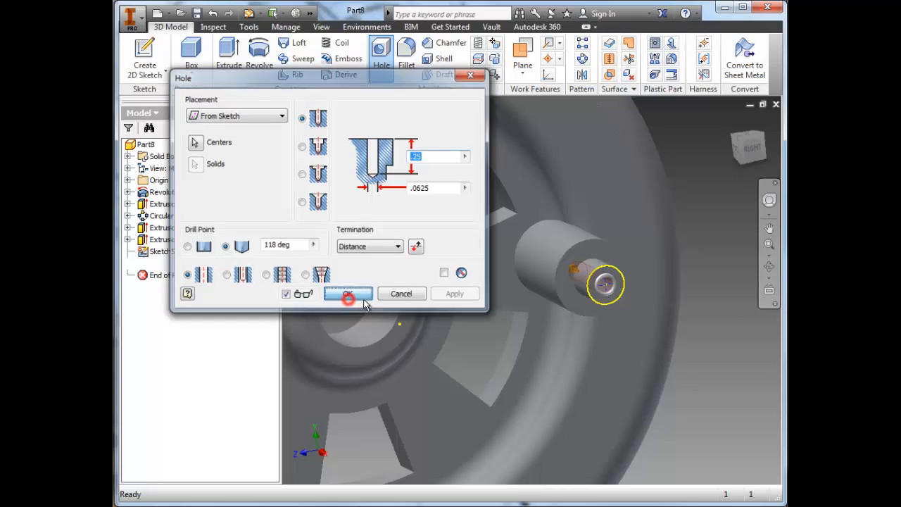
scroll(499, 343, "down", 4)
scroll(499, 349, "up", 5)
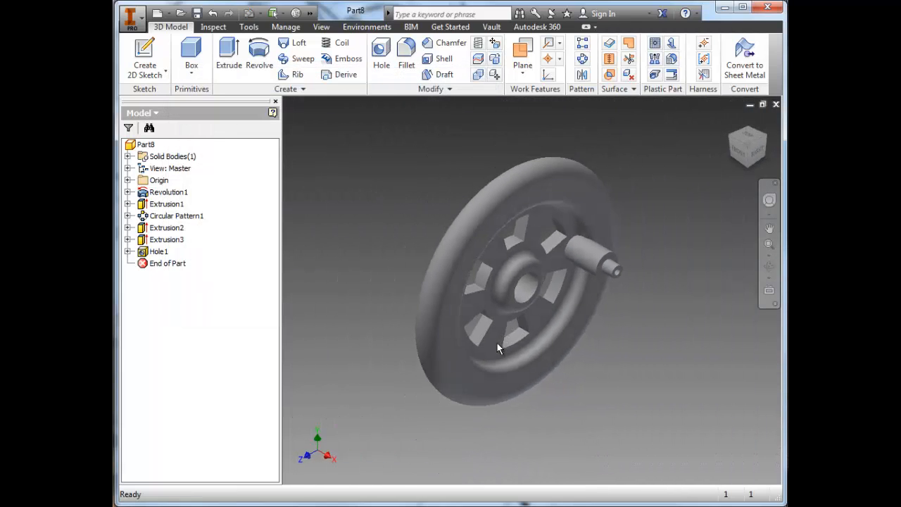
scroll(568, 336, "up", 2)
scroll(568, 330, "down", 4)
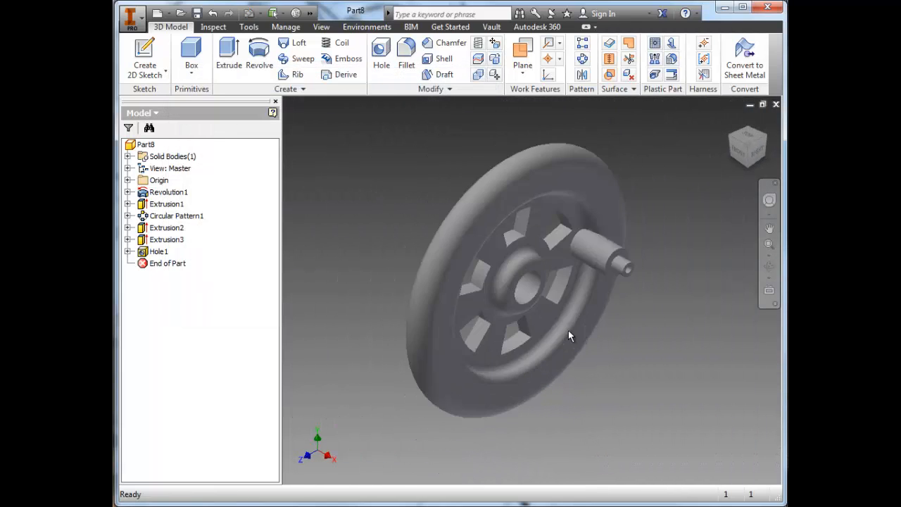
scroll(579, 346, "up", 2)
middle_click_drag(611, 378, 338, 141)
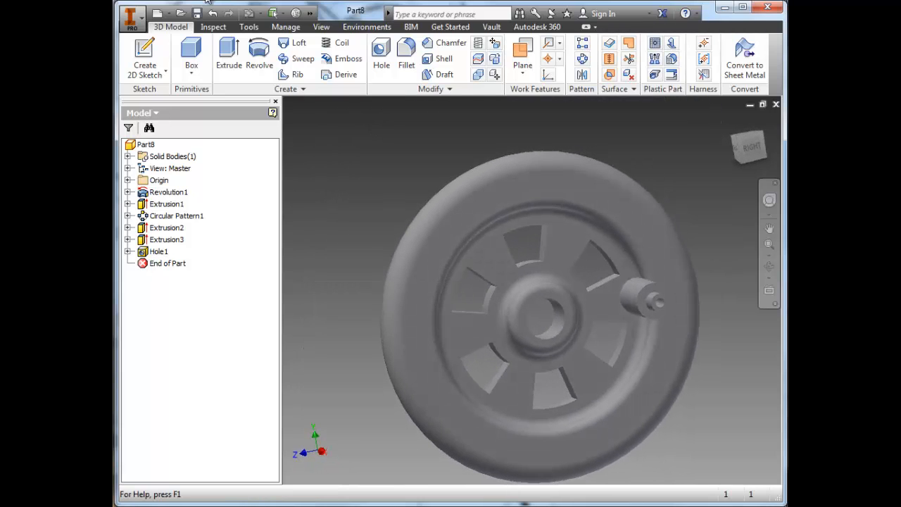
- Open the appearance browser, narrow it and move it aside to uncover part of the wheel
left_click(278, 28)
left_click(249, 28)
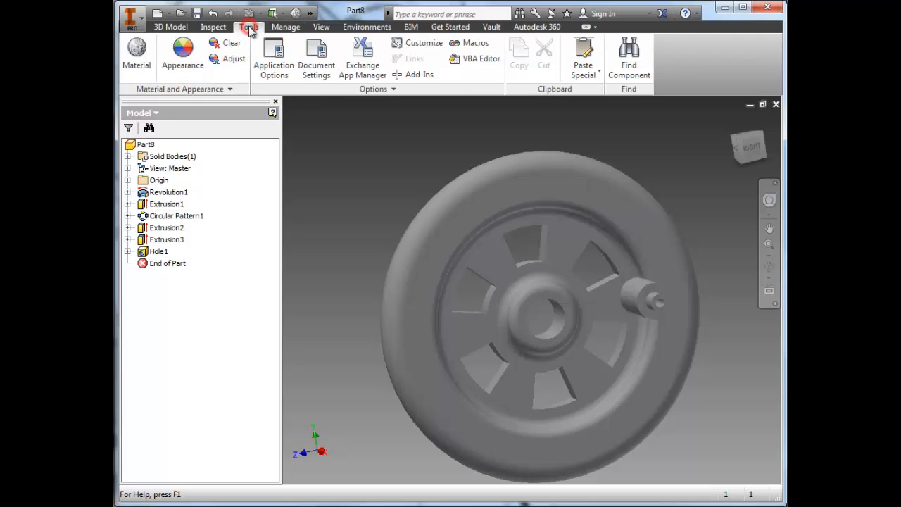
left_click(182, 55)
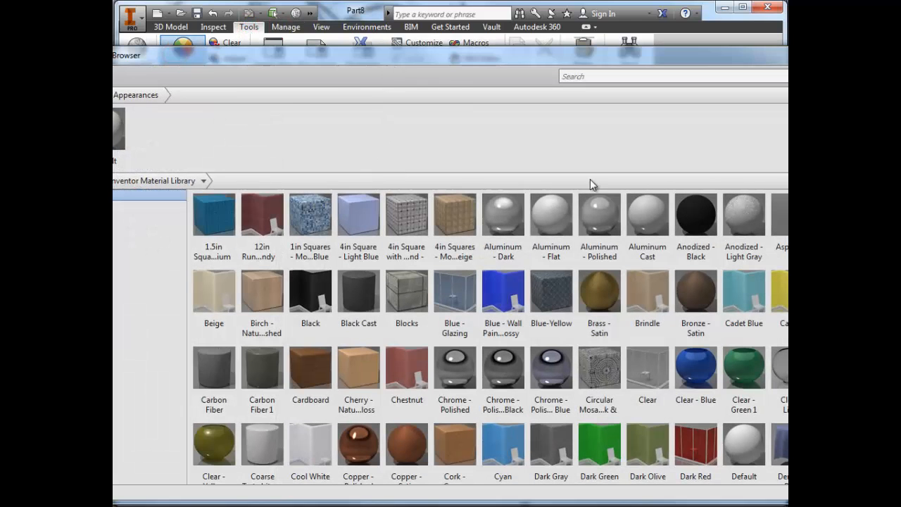
left_click_drag(788, 502, 590, 502)
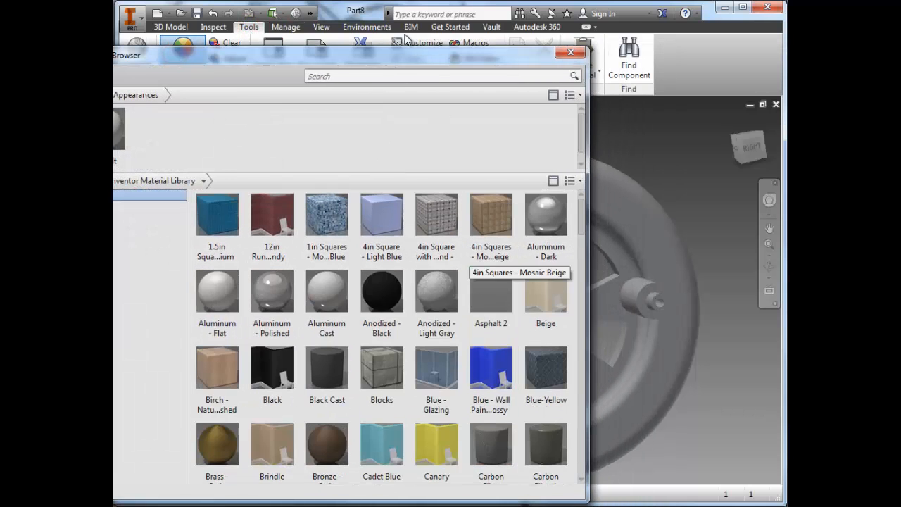
left_click_drag(410, 60, 376, 0)
- Assign the Aluminum - Flat appearance to the flat ring-shaped side face of the wheel and clear the selection
left_click(696, 252)
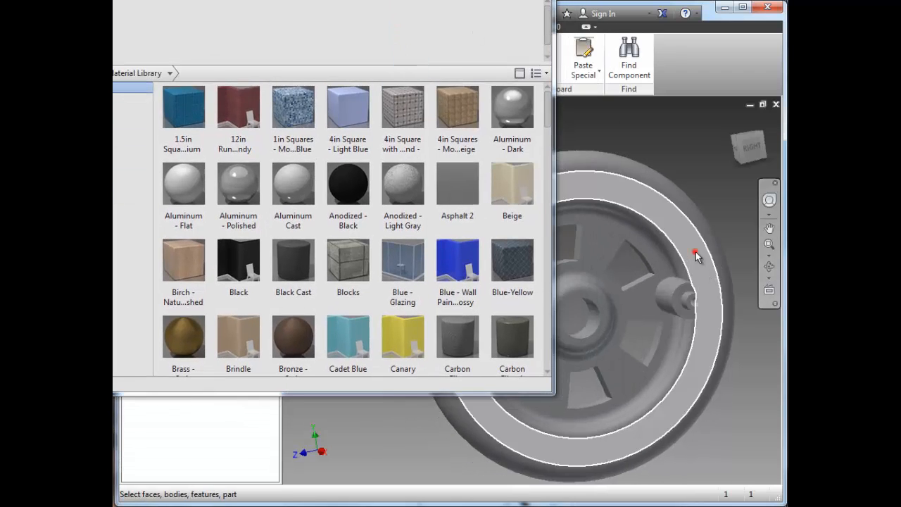
middle_click_drag(774, 434, 717, 404, "shift")
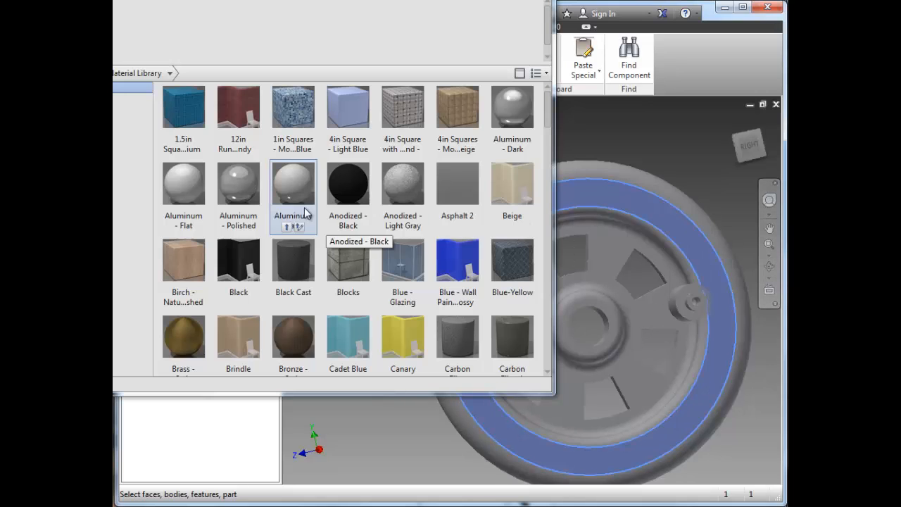
left_click(189, 179)
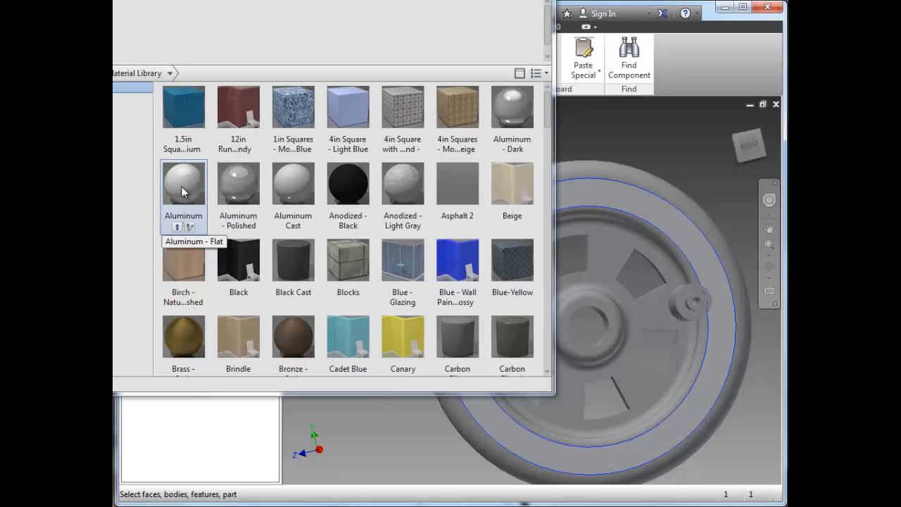
right_click(182, 185)
left_click(218, 194)
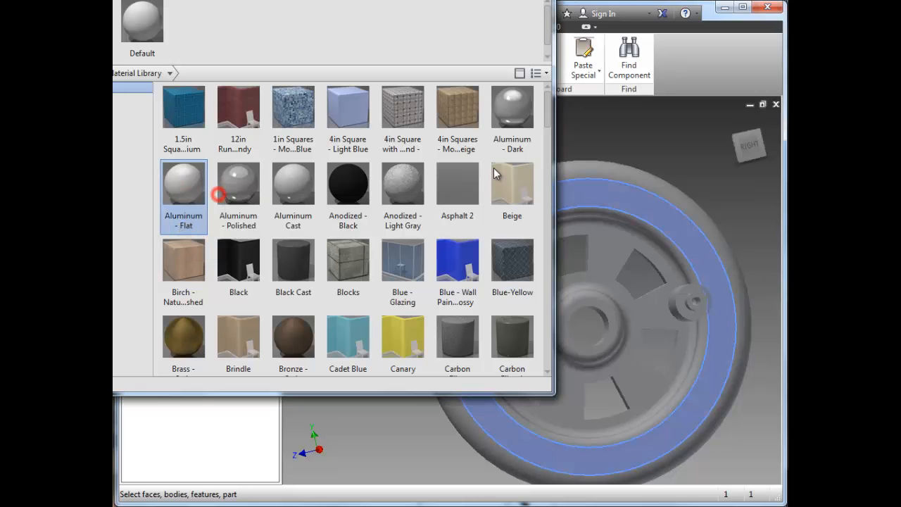
left_click(672, 163)
- Assign the Black appearance to the wheel's outer tread surfaces
middle_click_drag(723, 293, 698, 188, "shift")
left_click(703, 184)
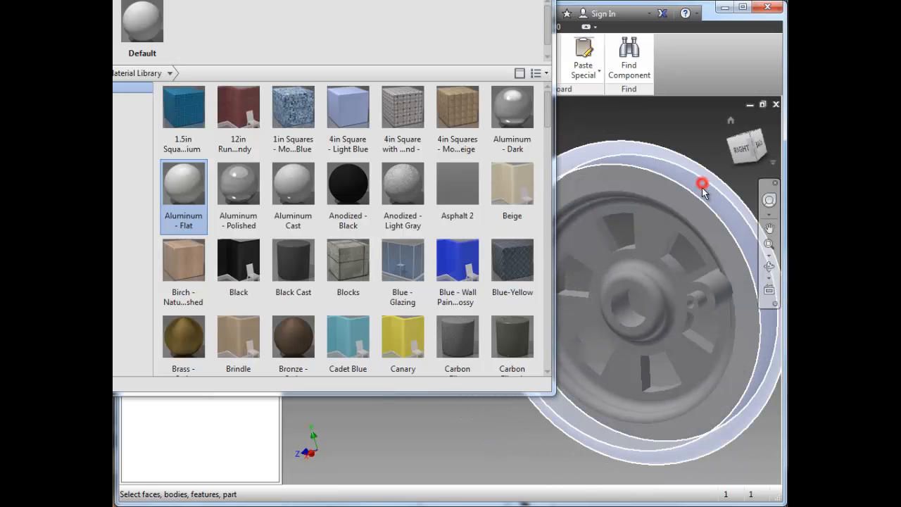
left_click(649, 238, "ctrl")
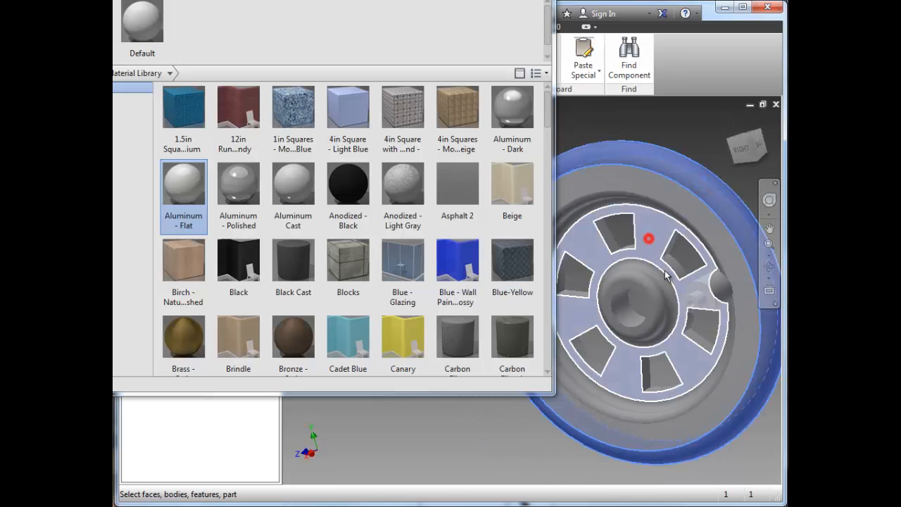
left_click(699, 144)
left_click(687, 180)
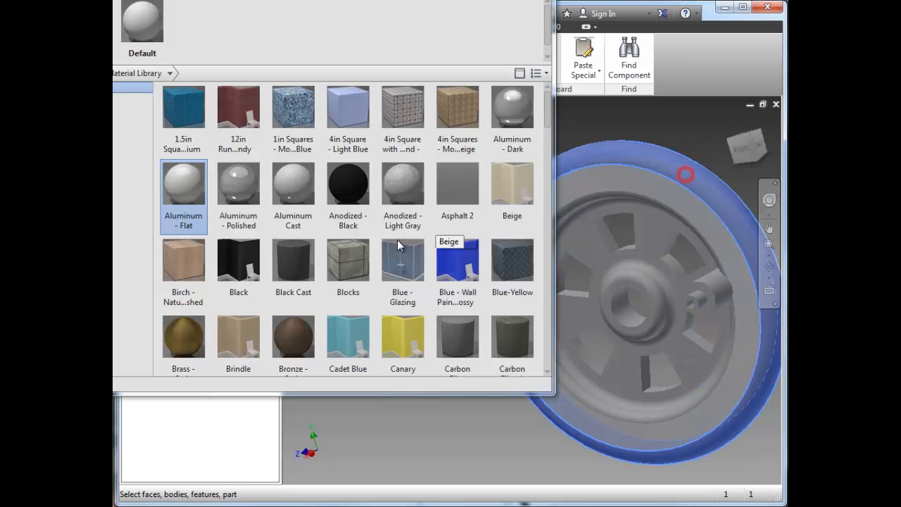
left_click(290, 254)
right_click(242, 263)
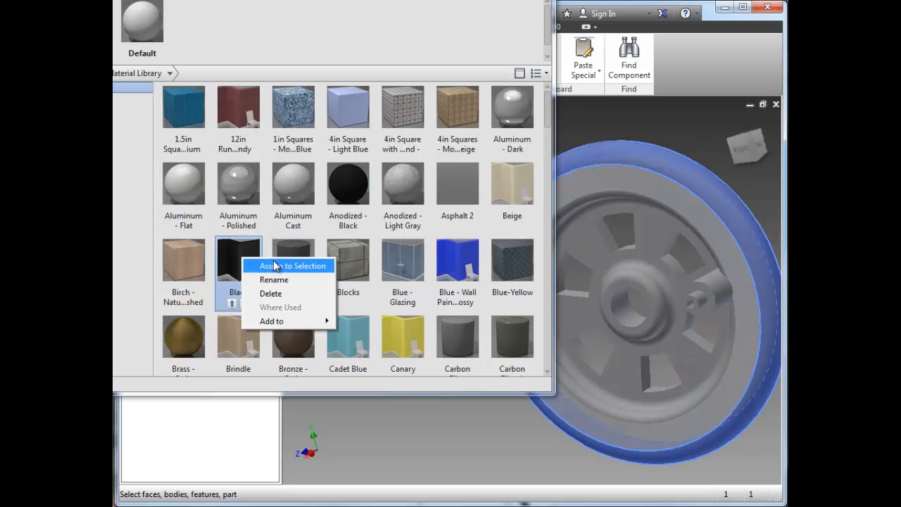
left_click(280, 263)
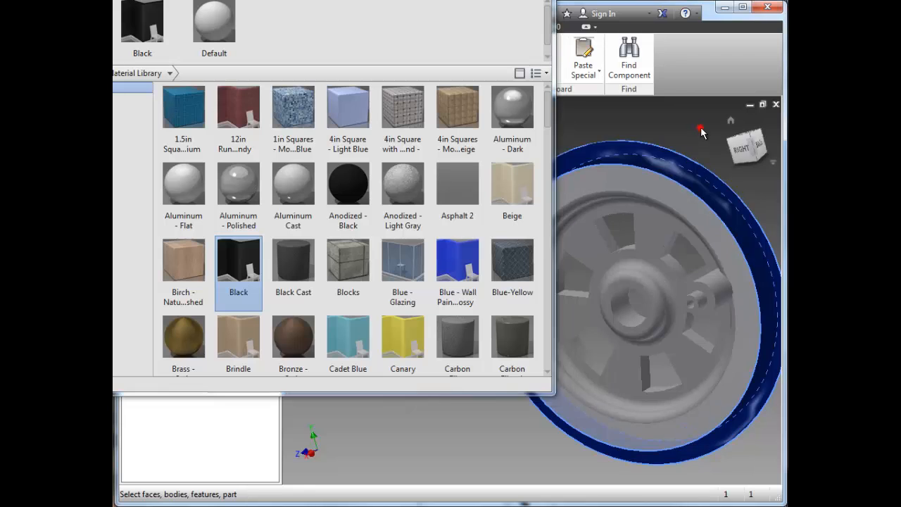
- Assign the Glossy - Gold appearance to the web face between the hub and the rim
left_click(650, 272)
scroll(474, 336, "down", 1)
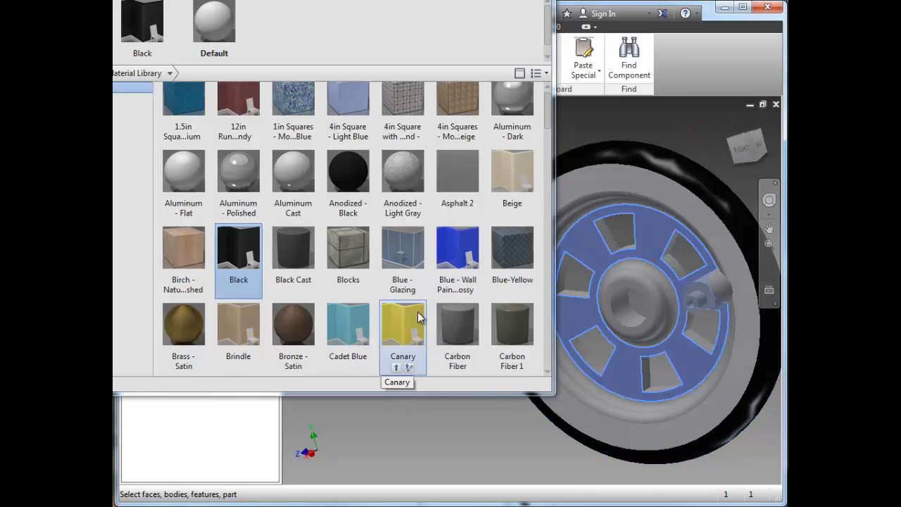
left_click_drag(547, 115, 547, 204)
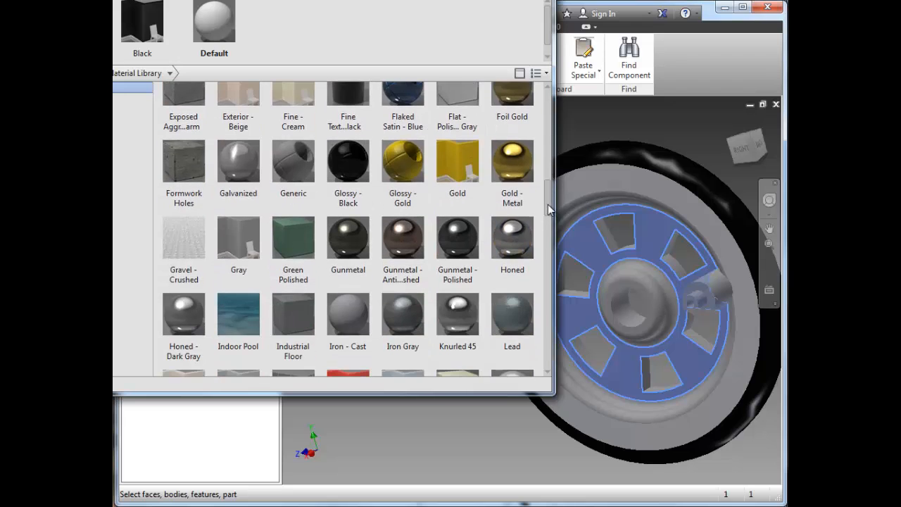
right_click(414, 174)
left_click(454, 168)
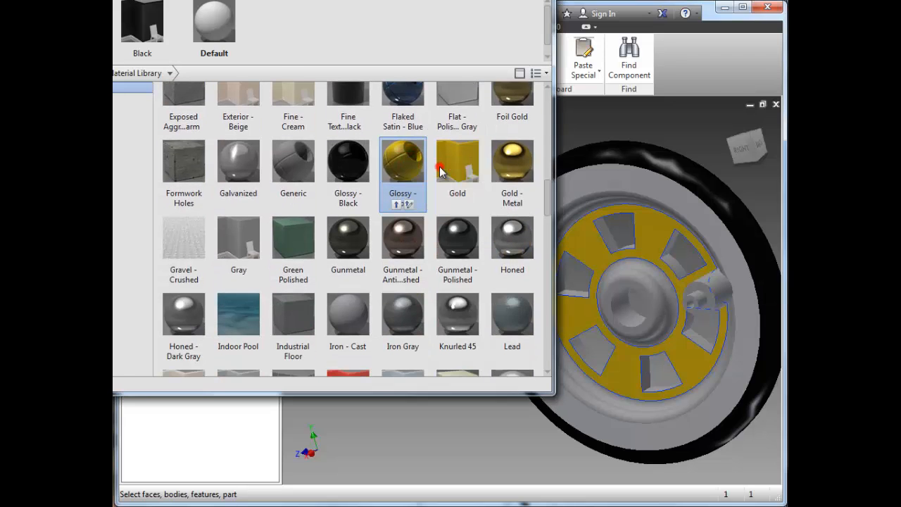
- Assign Glossy - Gold to the curved inner rim faces surrounding the web, accepting use of the document's local copy
middle_click_drag(686, 280, 686, 306, "shift")
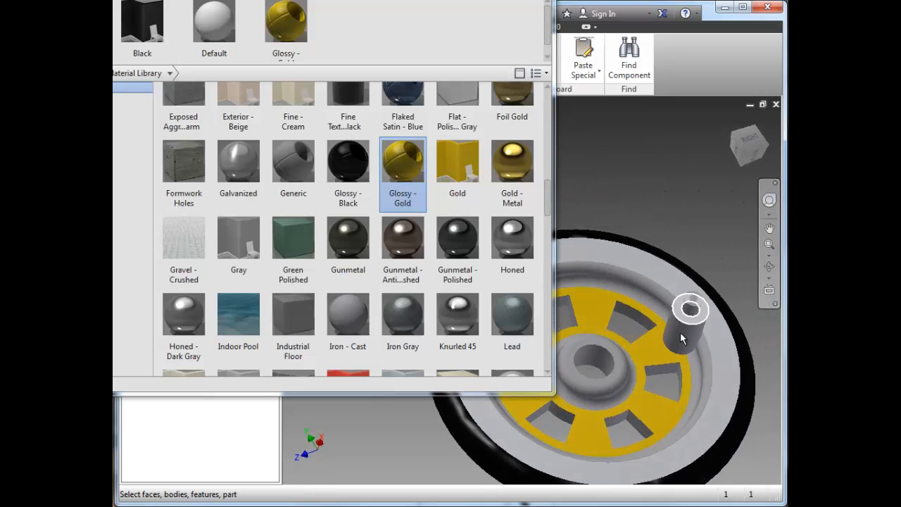
left_click(695, 394)
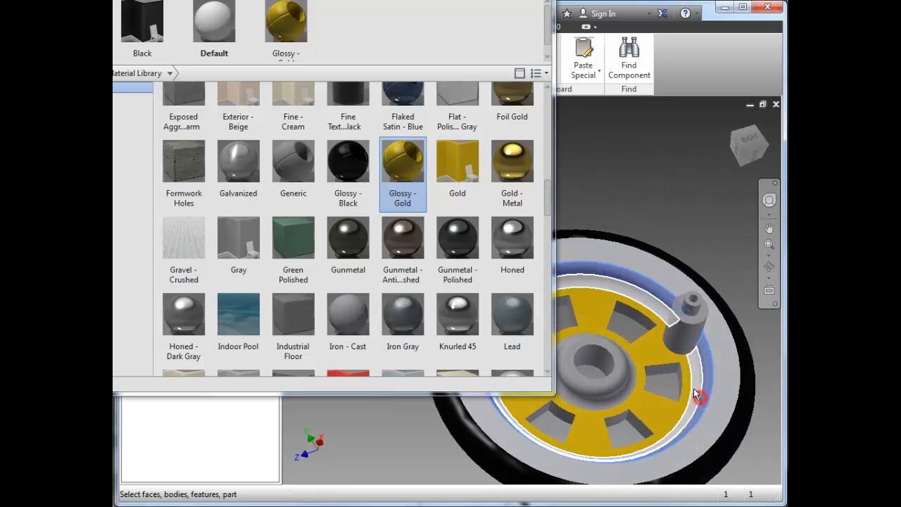
right_click(410, 161)
left_click(450, 167)
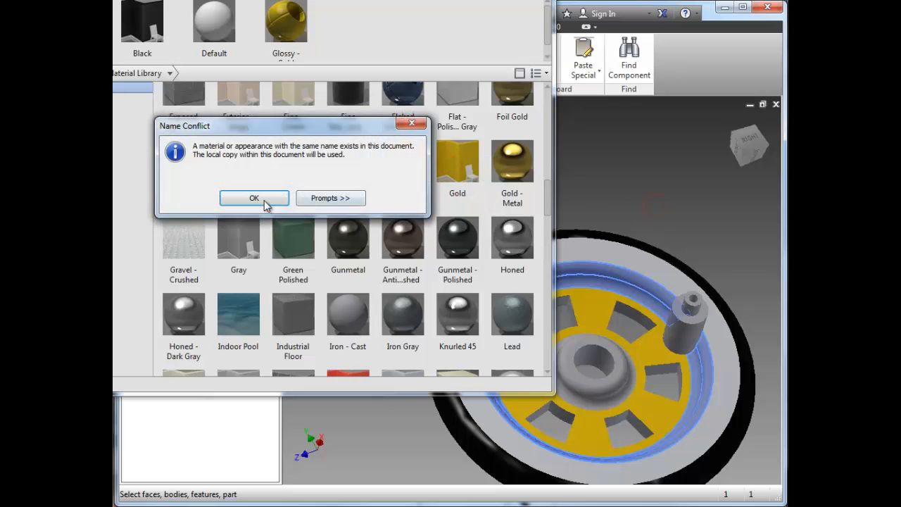
left_click(261, 199)
left_click(660, 177)
middle_click_drag(678, 292, 640, 310, "shift")
key("F6")
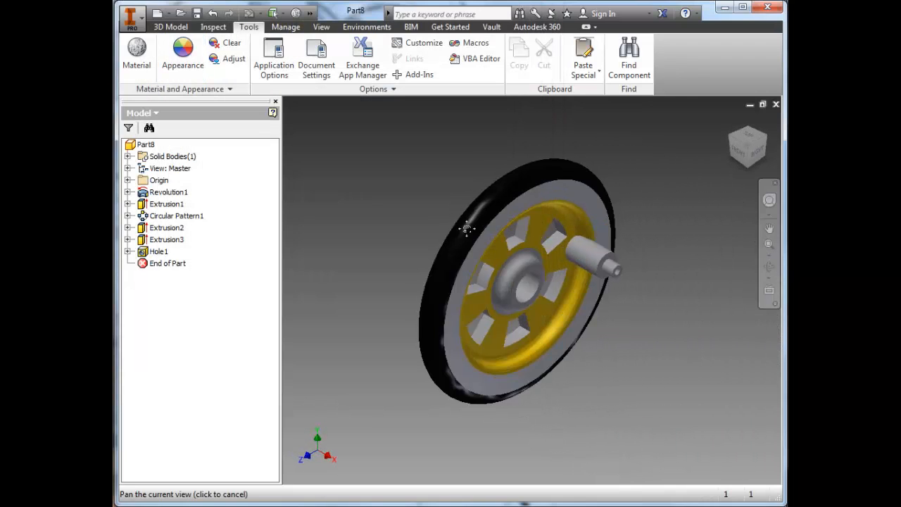
- Return the wheel to the home view and save the part as Wheel in a new Train Parts folder on the H: network drive
middle_click_drag(493, 225, 460, 231, "shift")
key("F6")
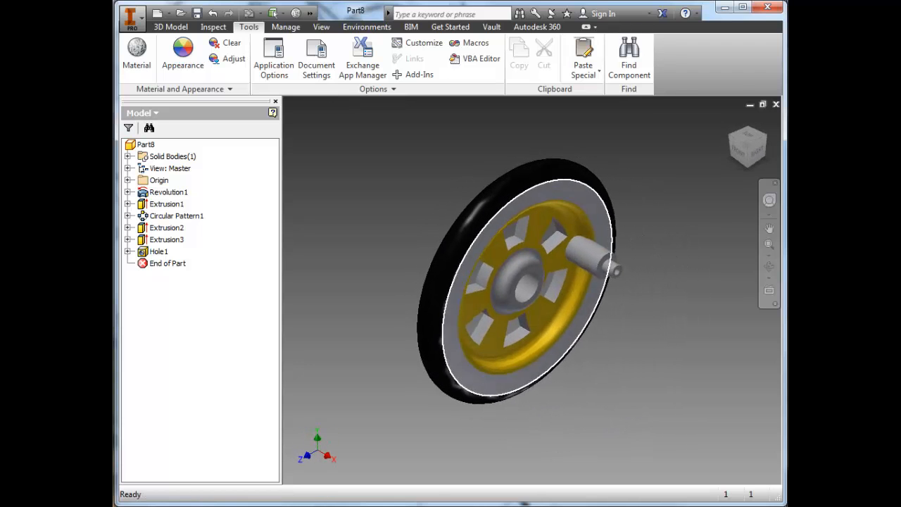
left_click(129, 21)
left_click(172, 176)
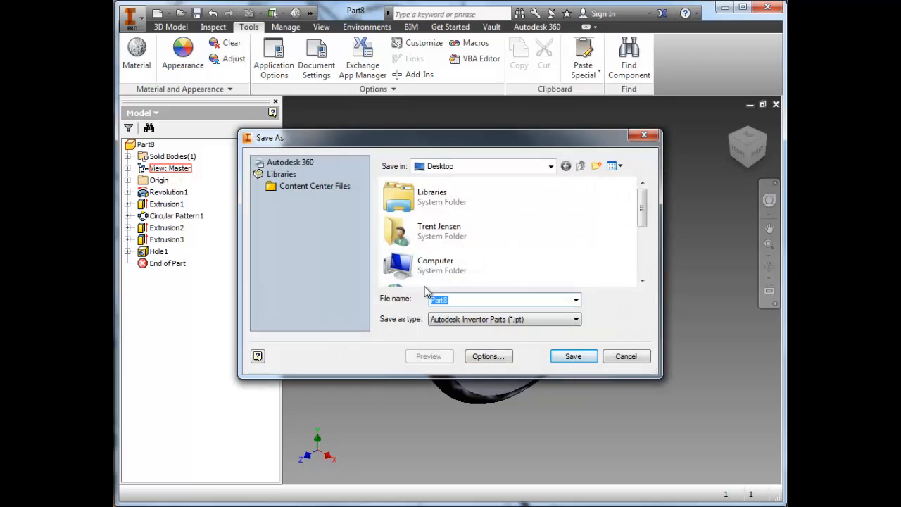
left_click(551, 166)
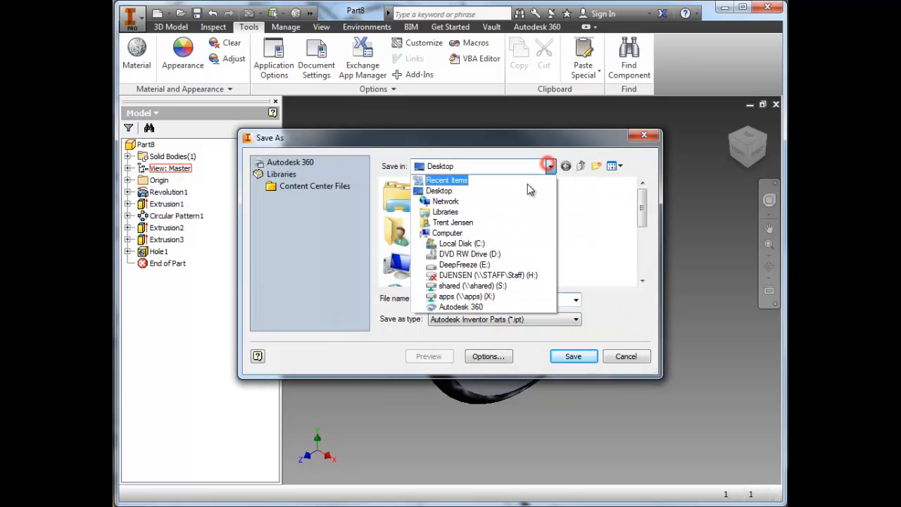
left_click(483, 277)
left_click(596, 166)
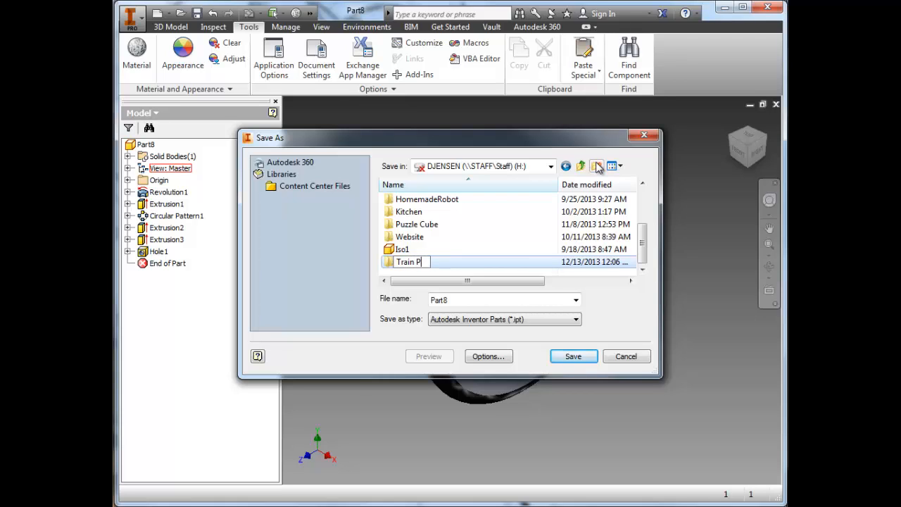
key("Return")
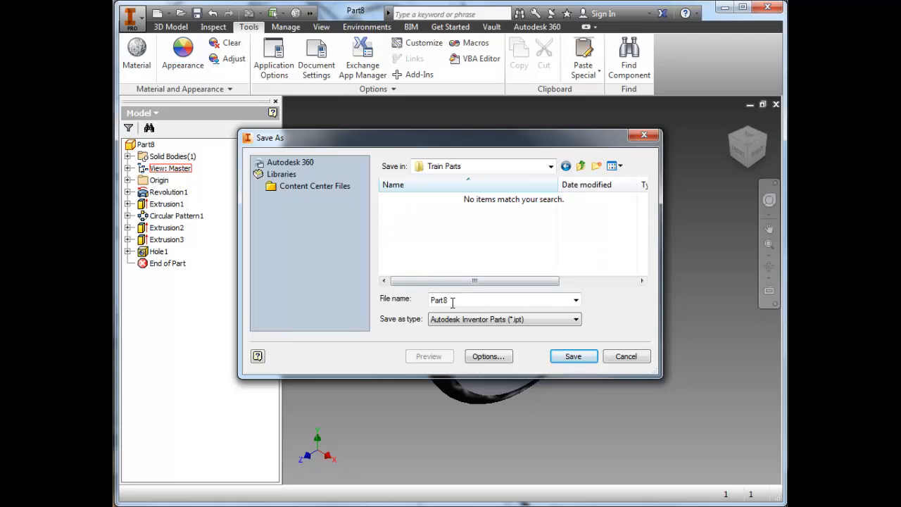
type("Wheel")
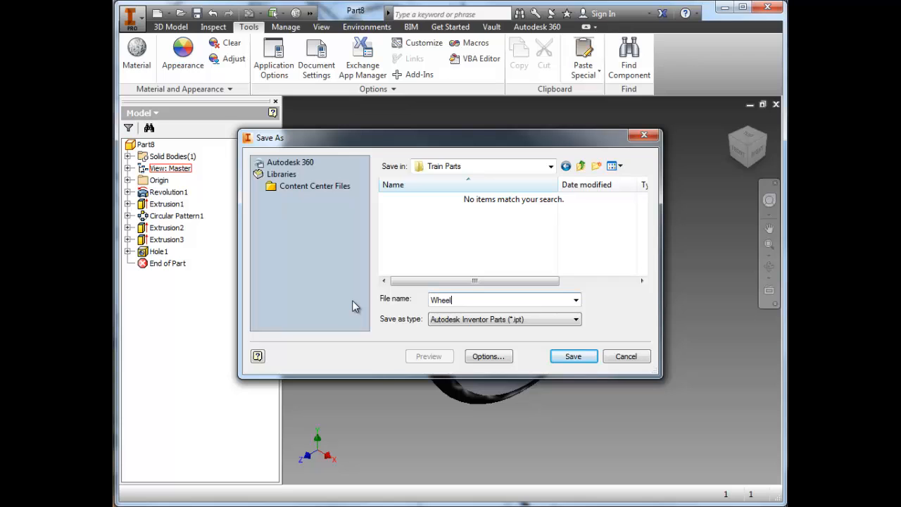
left_click(574, 358)
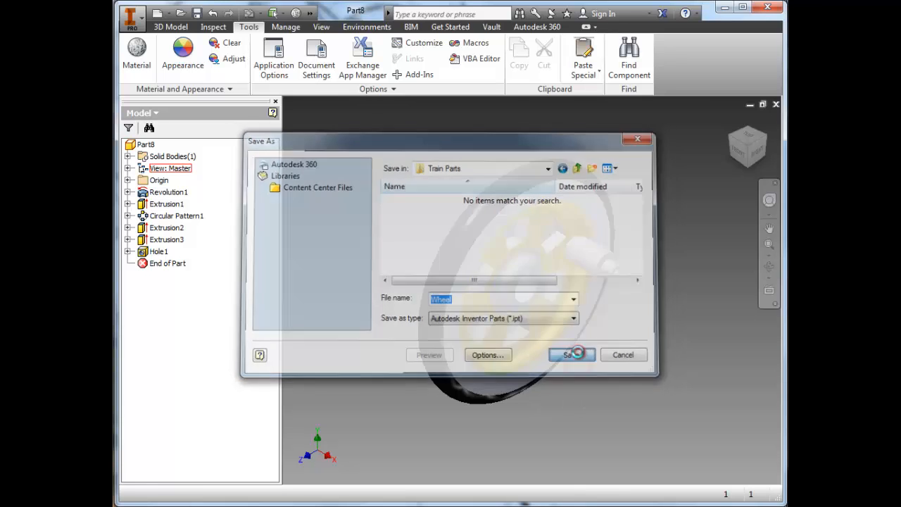